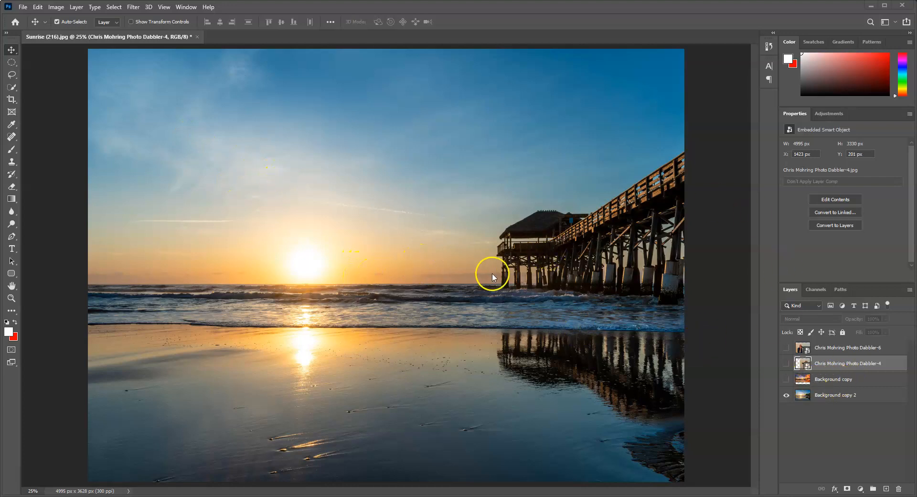
Select the Background copy layer and make it visible above the Background copy 2 layer.
{"action": "left_click", "coordinate": [836, 396]}
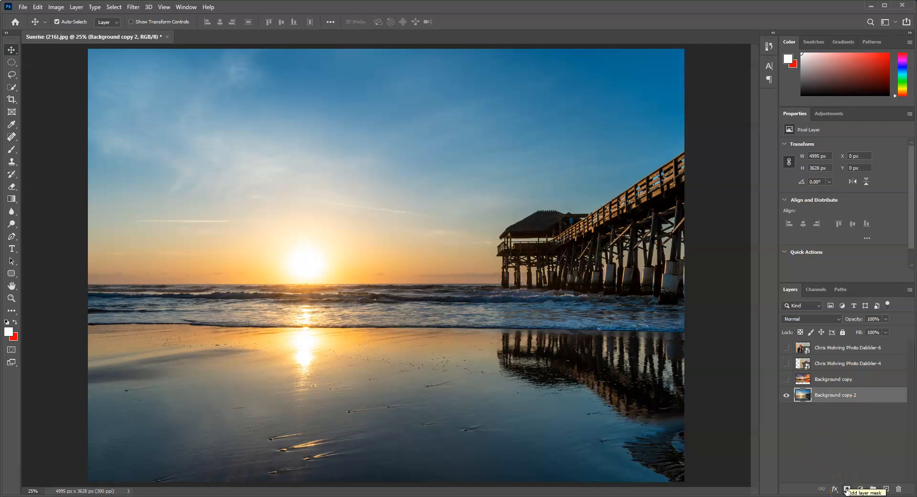
{"action": "left_click", "coordinate": [826, 380]}
{"action": "left_click", "coordinate": [787, 379]}
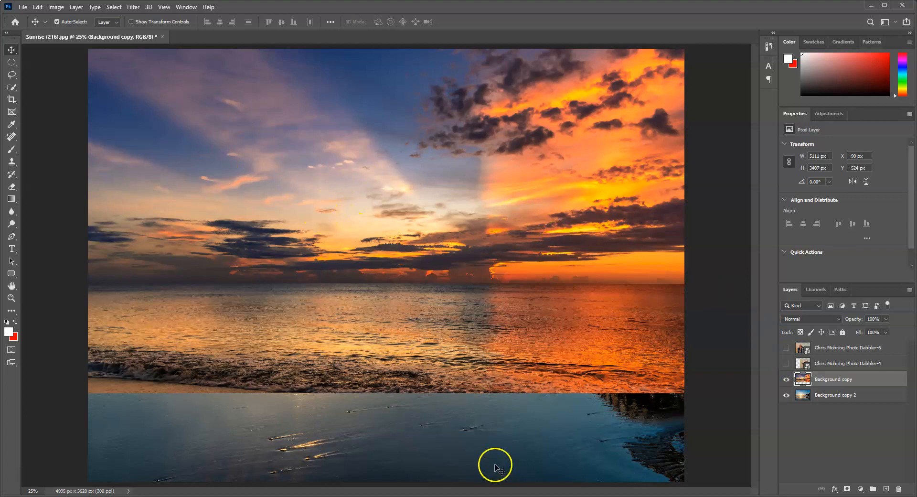
Compare the pier photo with the sunset photo by hiding and showing the Background copy layer several times.
{"action": "left_click", "coordinate": [786, 379]}
{"action": "left_click", "coordinate": [787, 379]}
{"action": "left_click", "coordinate": [786, 379]}
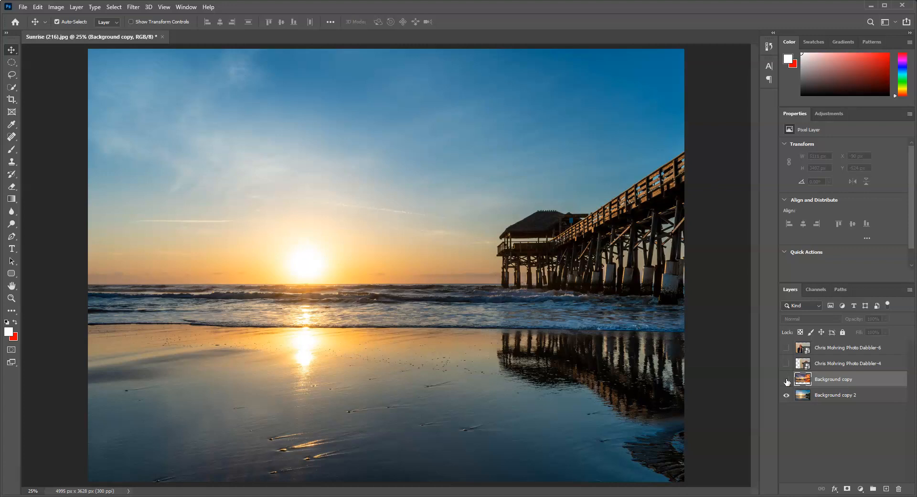
{"action": "left_click", "coordinate": [786, 380]}
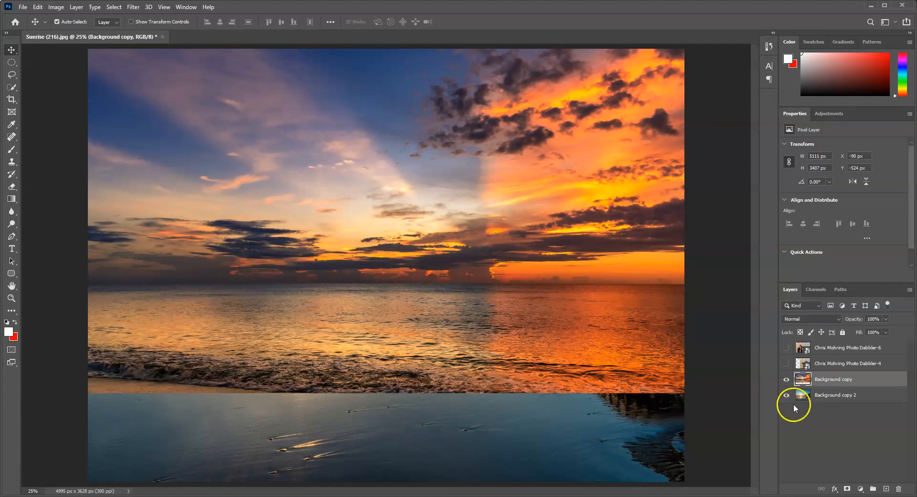
{"action": "left_click", "coordinate": [786, 380]}
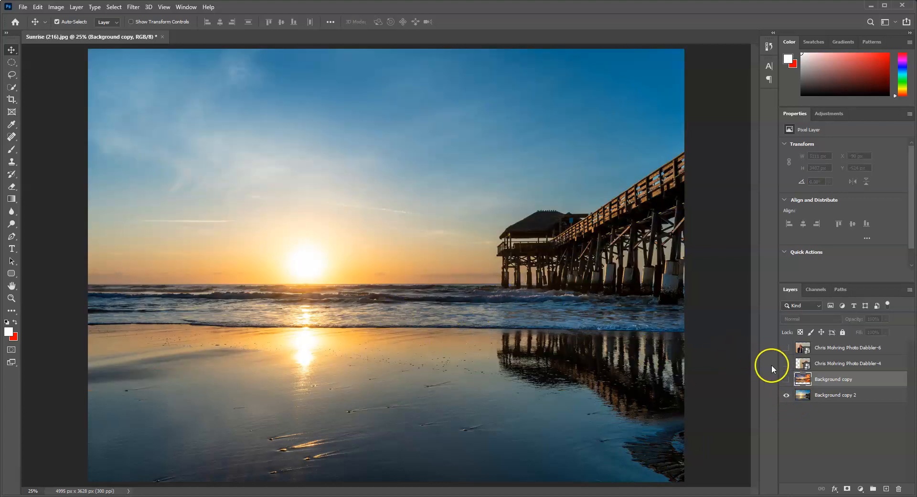
{"action": "left_click", "coordinate": [787, 379]}
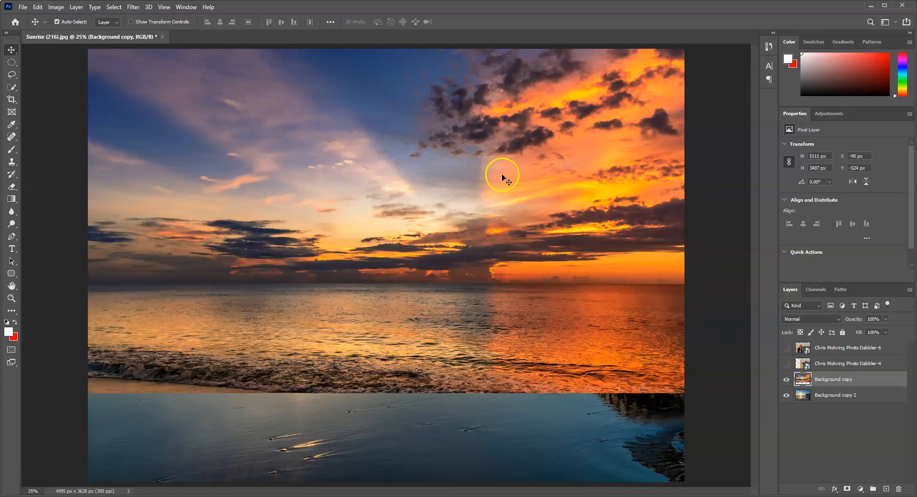
{"action": "left_click", "coordinate": [787, 380]}
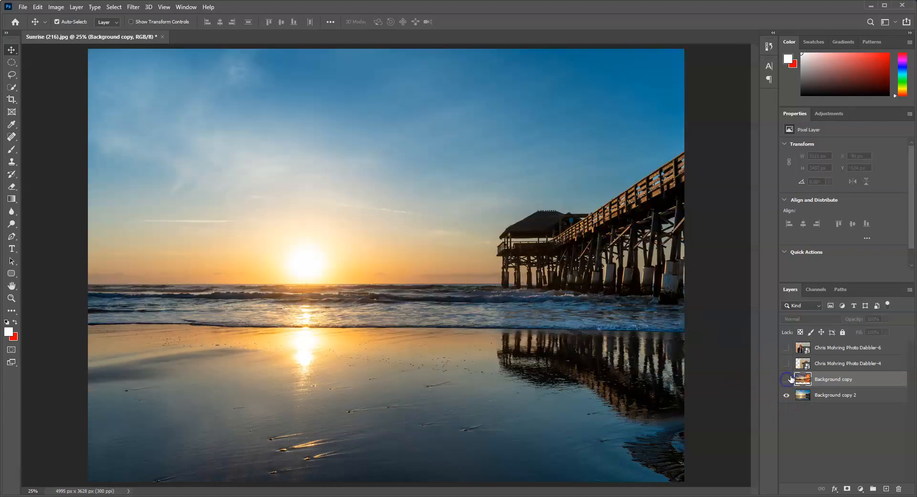
{"action": "left_click", "coordinate": [787, 380]}
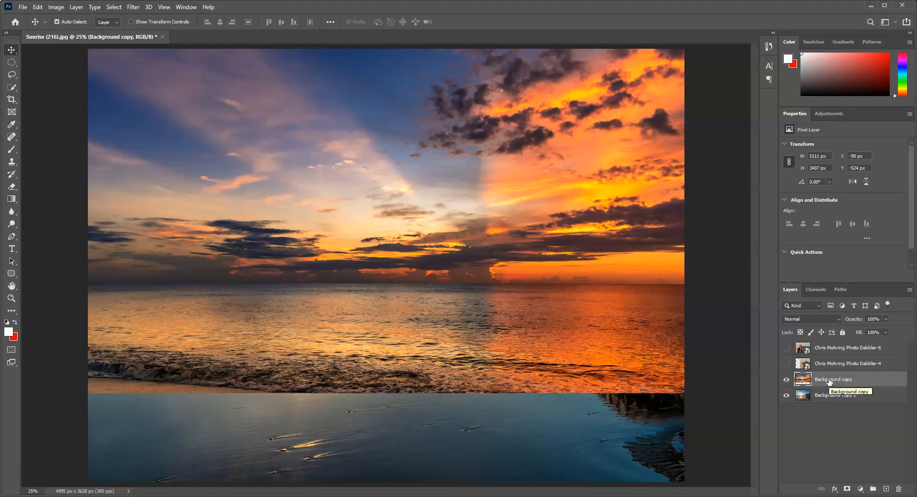
{"action": "left_click", "coordinate": [846, 489]}
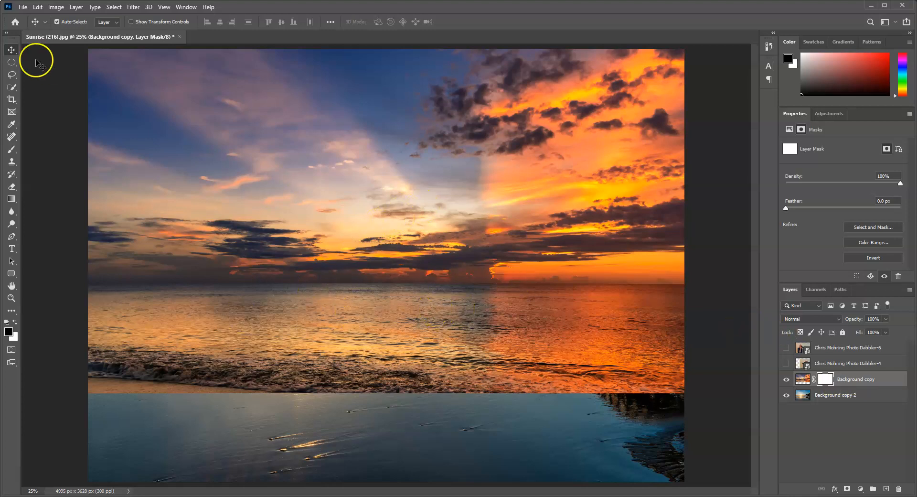
{"action": "left_click", "coordinate": [12, 150]}
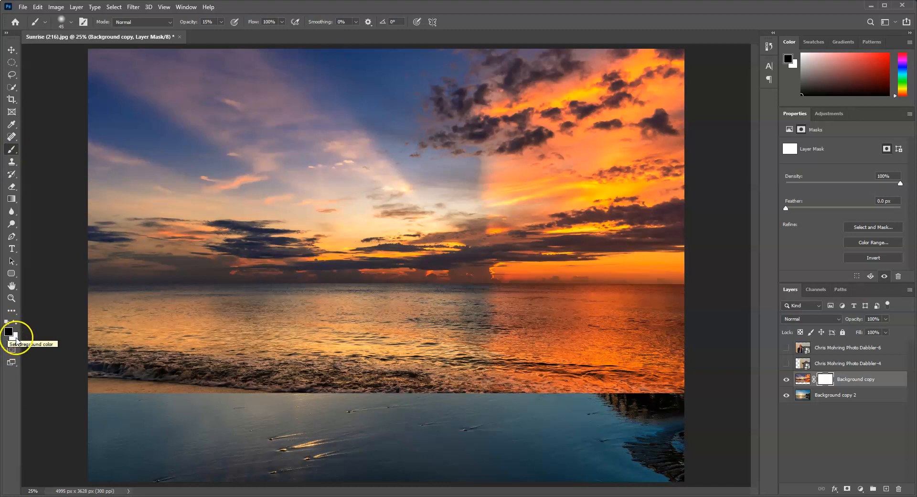
{"action": "left_click_drag", "start_coordinate": [827, 381], "coordinate": [902, 489]}
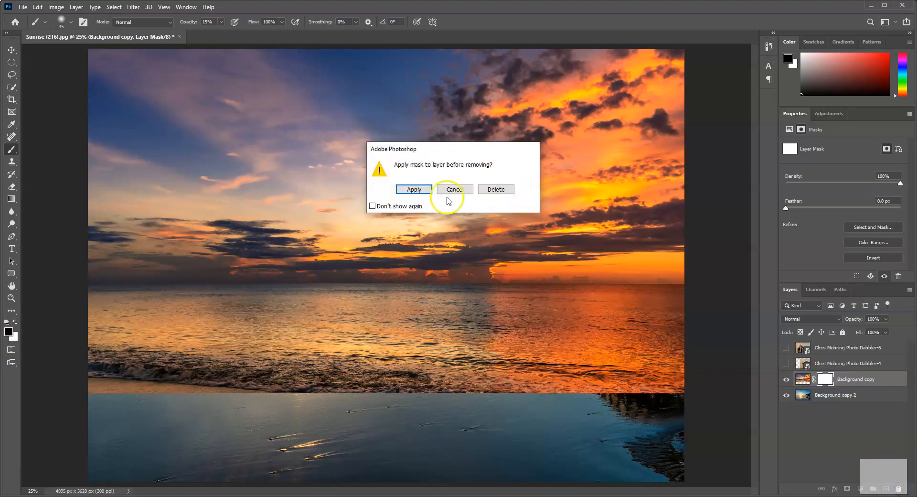
{"action": "left_click", "coordinate": [510, 190]}
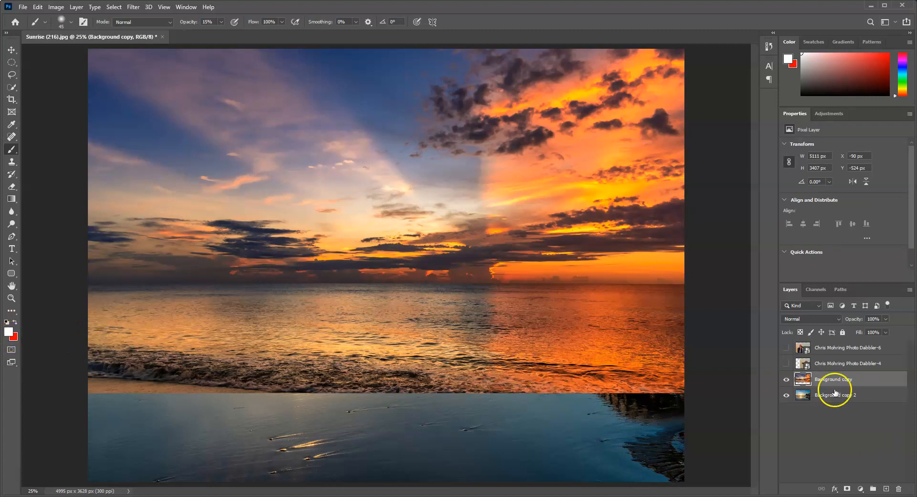
Add a layer mask to Background copy and paint black at 100% brush opacity over the sea, beach and pier to reveal the photo below.
{"action": "left_click", "coordinate": [848, 489]}
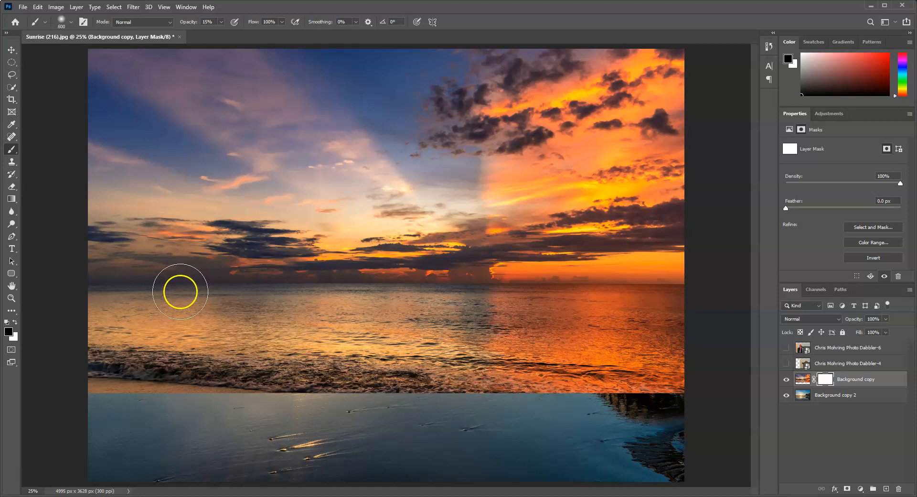
{"action": "mouse_move", "coordinate": [362, 371]}
{"action": "left_mouse_down"}
{"action": "mouse_move", "coordinate": [74, 378]}
{"action": "mouse_move", "coordinate": [367, 361]}
{"action": "mouse_move", "coordinate": [206, 380]}
{"action": "left_mouse_up"}
{"action": "left_click", "coordinate": [222, 21]}
{"action": "left_click_drag", "start_coordinate": [255, 33], "coordinate": [262, 33]}
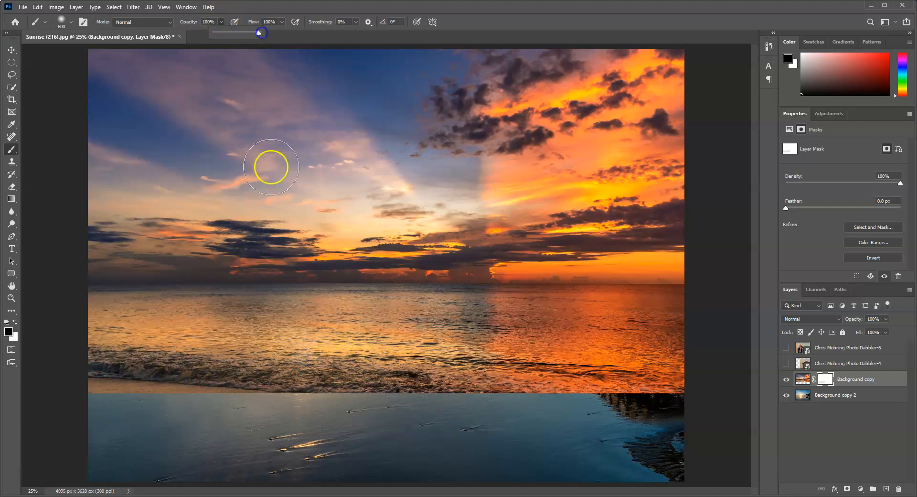
{"action": "mouse_move", "coordinate": [144, 420]}
{"action": "left_mouse_down"}
{"action": "mouse_move", "coordinate": [211, 408]}
{"action": "mouse_move", "coordinate": [106, 391]}
{"action": "mouse_move", "coordinate": [129, 368]}
{"action": "mouse_move", "coordinate": [106, 331]}
{"action": "mouse_move", "coordinate": [119, 311]}
{"action": "mouse_move", "coordinate": [348, 374]}
{"action": "mouse_move", "coordinate": [452, 358]}
{"action": "mouse_move", "coordinate": [450, 320]}
{"action": "mouse_move", "coordinate": [148, 340]}
{"action": "mouse_move", "coordinate": [186, 317]}
{"action": "mouse_move", "coordinate": [207, 321]}
{"action": "mouse_move", "coordinate": [71, 338]}
{"action": "mouse_move", "coordinate": [544, 317]}
{"action": "mouse_move", "coordinate": [504, 364]}
{"action": "mouse_move", "coordinate": [475, 371]}
{"action": "mouse_move", "coordinate": [708, 370]}
{"action": "mouse_move", "coordinate": [622, 364]}
{"action": "mouse_move", "coordinate": [525, 258]}
{"action": "mouse_move", "coordinate": [618, 232]}
{"action": "mouse_move", "coordinate": [701, 239]}
{"action": "mouse_move", "coordinate": [637, 242]}
{"action": "mouse_move", "coordinate": [629, 217]}
{"action": "mouse_move", "coordinate": [681, 195]}
{"action": "mouse_move", "coordinate": [669, 199]}
{"action": "mouse_move", "coordinate": [690, 276]}
{"action": "mouse_move", "coordinate": [565, 331]}
{"action": "mouse_move", "coordinate": [613, 359]}
{"action": "mouse_move", "coordinate": [317, 424]}
{"action": "left_mouse_up"}
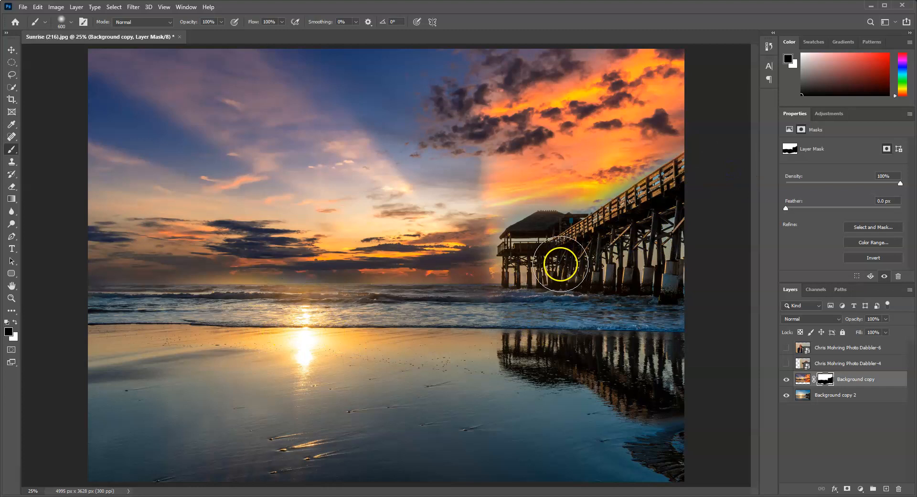
{"action": "left_click", "coordinate": [786, 379]}
{"action": "left_click", "coordinate": [786, 379]}
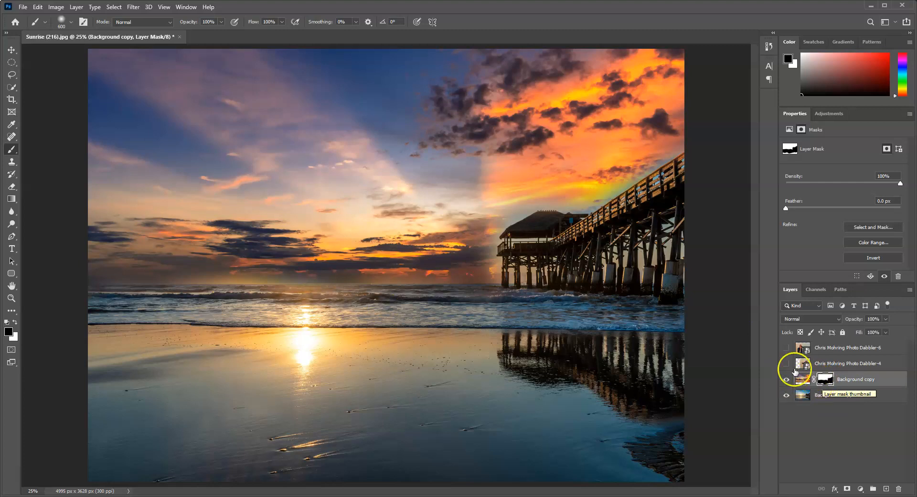
Paint black on the mask along the horizon to reveal the low sun, and restore the sunset clouds there by painting white.
{"action": "mouse_move", "coordinate": [239, 285]}
{"action": "left_mouse_down"}
{"action": "mouse_move", "coordinate": [283, 287]}
{"action": "mouse_move", "coordinate": [283, 294]}
{"action": "mouse_move", "coordinate": [474, 264]}
{"action": "mouse_move", "coordinate": [135, 288]}
{"action": "mouse_move", "coordinate": [208, 278]}
{"action": "mouse_move", "coordinate": [117, 260]}
{"action": "mouse_move", "coordinate": [127, 288]}
{"action": "mouse_move", "coordinate": [131, 277]}
{"action": "mouse_move", "coordinate": [91, 288]}
{"action": "mouse_move", "coordinate": [425, 277]}
{"action": "mouse_move", "coordinate": [396, 290]}
{"action": "mouse_move", "coordinate": [530, 269]}
{"action": "left_mouse_up"}
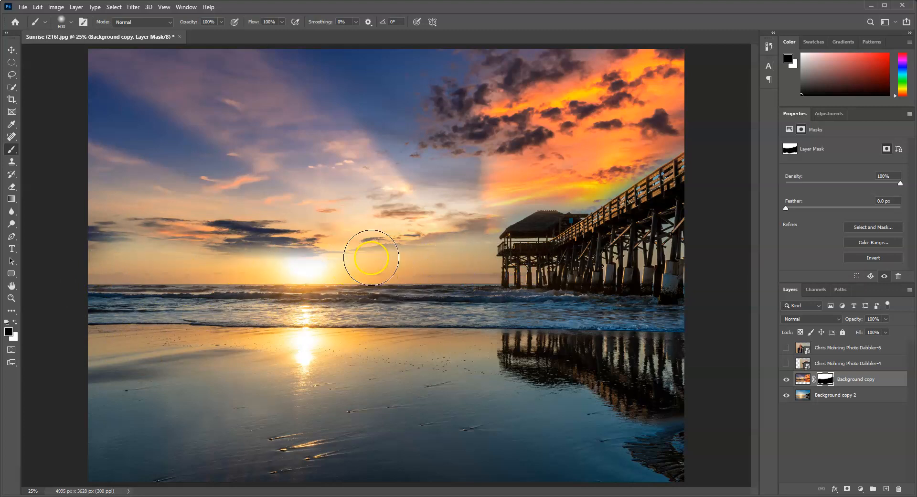
{"action": "left_click", "coordinate": [15, 324]}
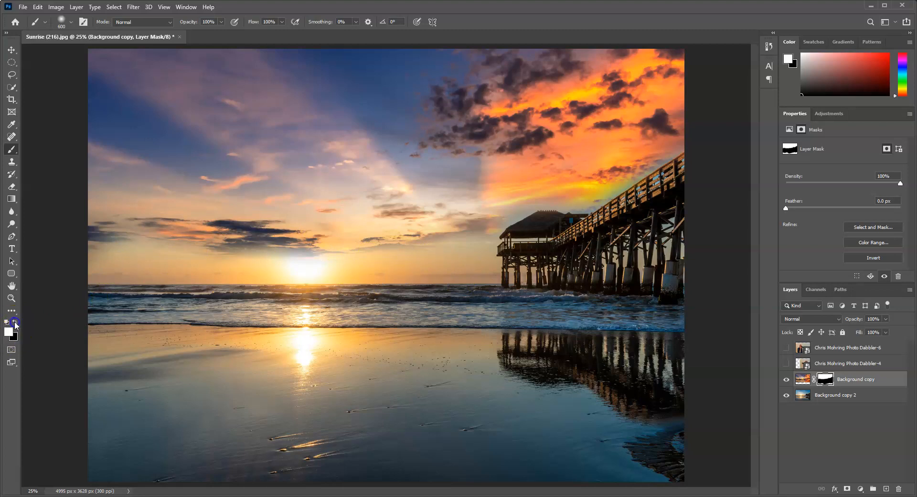
{"action": "mouse_move", "coordinate": [109, 250]}
{"action": "left_mouse_down"}
{"action": "mouse_move", "coordinate": [206, 250]}
{"action": "mouse_move", "coordinate": [108, 247]}
{"action": "mouse_move", "coordinate": [87, 256]}
{"action": "mouse_move", "coordinate": [249, 241]}
{"action": "mouse_move", "coordinate": [202, 244]}
{"action": "mouse_move", "coordinate": [375, 244]}
{"action": "mouse_move", "coordinate": [286, 257]}
{"action": "mouse_move", "coordinate": [487, 237]}
{"action": "left_mouse_up"}
{"action": "mouse_move", "coordinate": [365, 253]}
{"action": "left_mouse_down"}
{"action": "mouse_move", "coordinate": [473, 240]}
{"action": "mouse_move", "coordinate": [465, 253]}
{"action": "mouse_move", "coordinate": [474, 256]}
{"action": "mouse_move", "coordinate": [471, 224]}
{"action": "mouse_move", "coordinate": [521, 173]}
{"action": "mouse_move", "coordinate": [650, 144]}
{"action": "mouse_move", "coordinate": [635, 150]}
{"action": "mouse_move", "coordinate": [654, 131]}
{"action": "mouse_move", "coordinate": [614, 159]}
{"action": "left_mouse_up"}
{"action": "mouse_move", "coordinate": [502, 153]}
{"action": "left_mouse_down"}
{"action": "mouse_move", "coordinate": [200, 139]}
{"action": "mouse_move", "coordinate": [387, 107]}
{"action": "left_mouse_up"}
{"action": "mouse_move", "coordinate": [106, 256]}
{"action": "left_mouse_down"}
{"action": "mouse_move", "coordinate": [272, 252]}
{"action": "mouse_move", "coordinate": [109, 306]}
{"action": "left_mouse_up"}
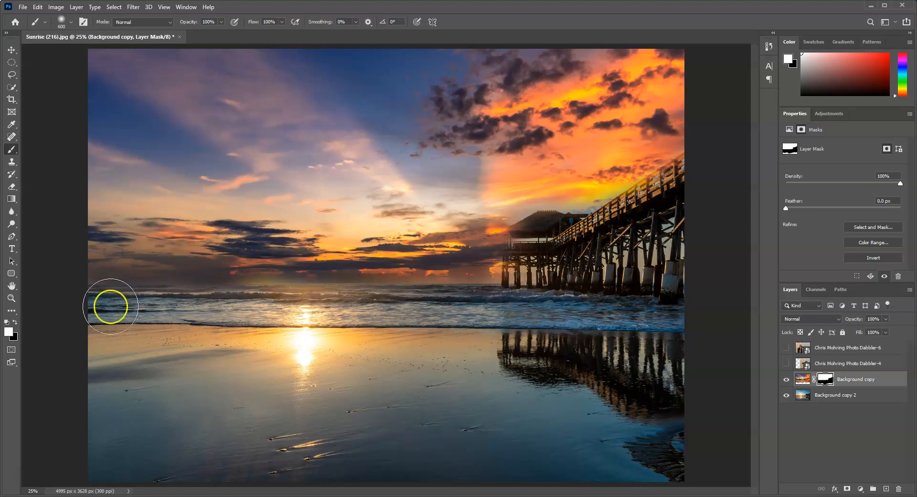
Paint black on the mask over the pier's end, using a brush reduced to size 100 for the hut's roof, railing and posts.
{"action": "left_click", "coordinate": [15, 323]}
{"action": "mouse_move", "coordinate": [496, 286]}
{"action": "left_mouse_down"}
{"action": "mouse_move", "coordinate": [473, 227]}
{"action": "mouse_move", "coordinate": [504, 228]}
{"action": "mouse_move", "coordinate": [530, 248]}
{"action": "left_mouse_up"}
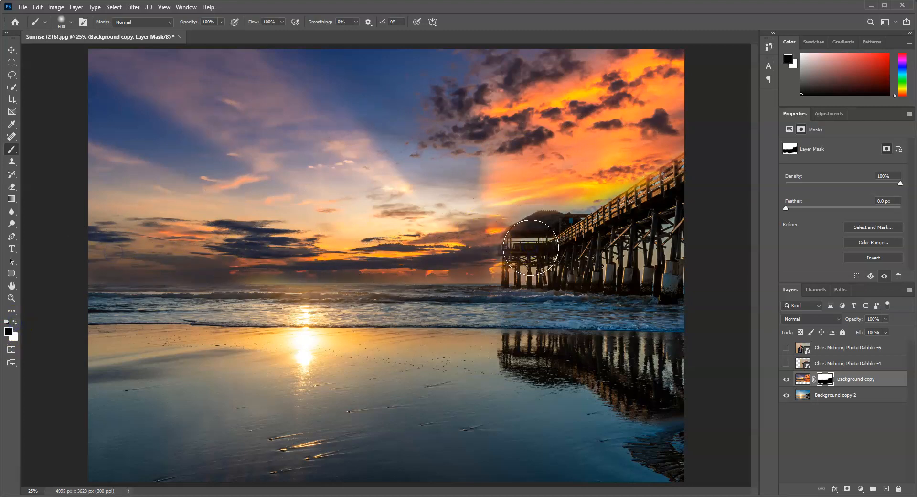
{"action": "key", "text": "bracketleft"}
{"action": "key", "text": "bracketleft"}
{"action": "key", "text": "bracketleft"}
{"action": "key", "text": "bracketleft"}
{"action": "key", "text": "bracketleft"}
{"action": "key", "text": "bracketleft"}
{"action": "key", "text": "bracketleft"}
{"action": "key", "text": "bracketleft"}
{"action": "key", "text": "bracketleft"}
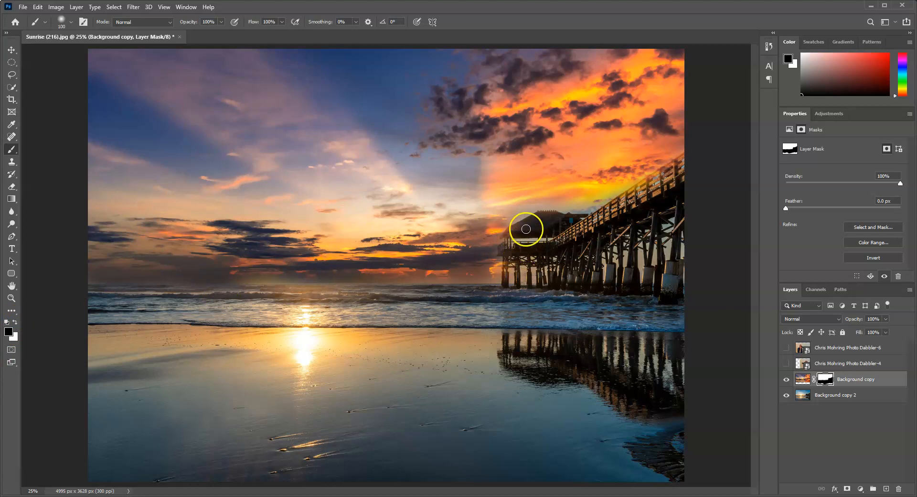
{"action": "key", "text": "ctrl+plus"}
{"action": "key", "text": "ctrl+plus"}
{"action": "key", "text": "ctrl+plus"}
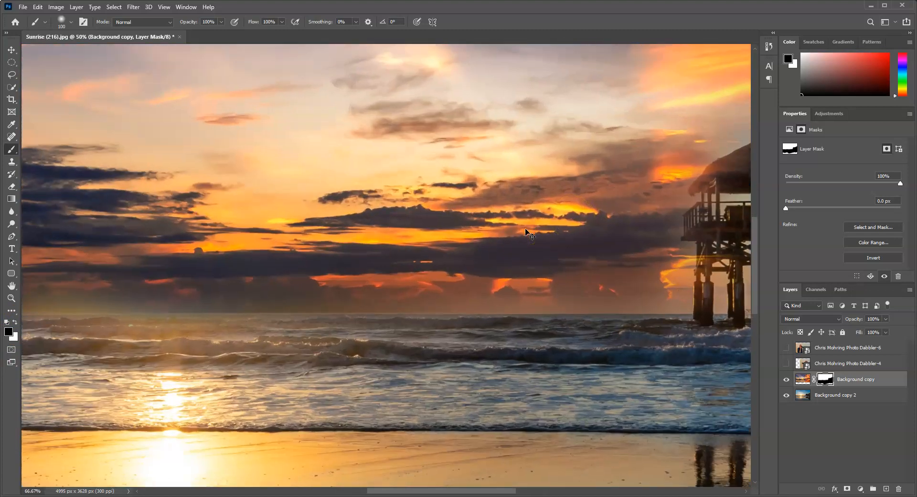
{"action": "left_click_drag", "start_coordinate": [383, 279], "coordinate": [363, 288]}
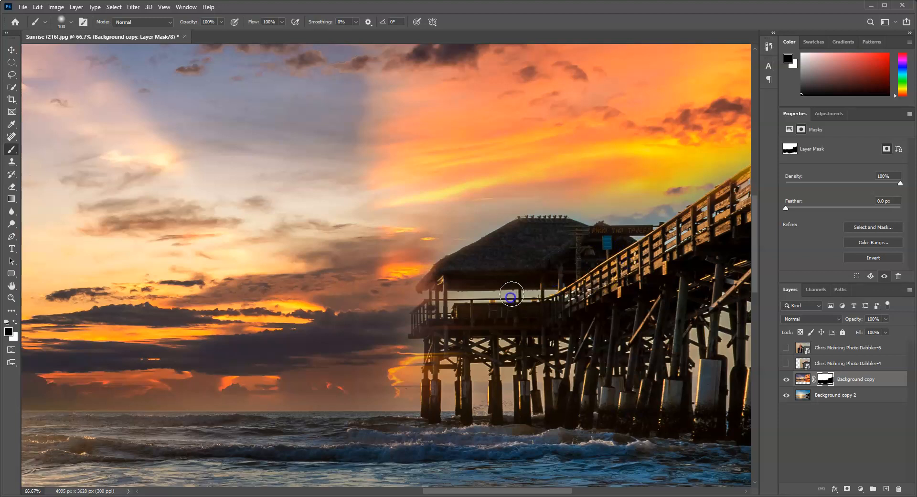
{"action": "left_click", "coordinate": [451, 280]}
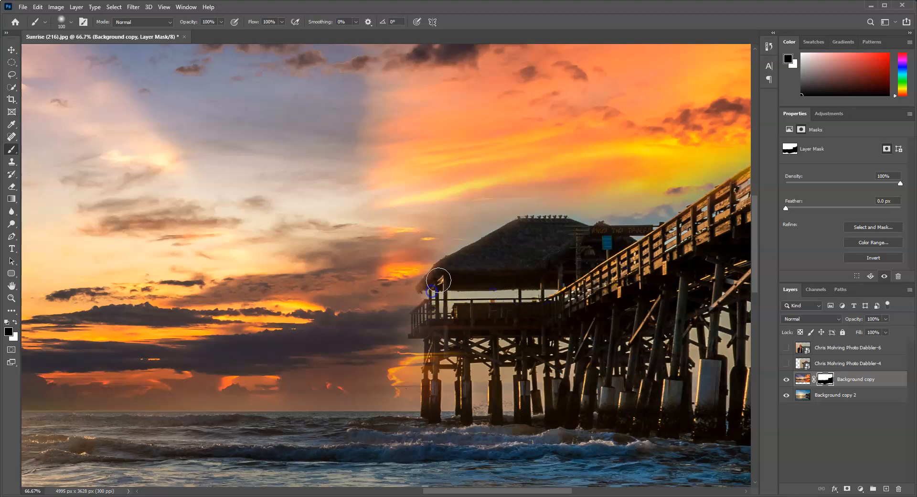
{"action": "left_click", "coordinate": [416, 324]}
{"action": "left_click", "coordinate": [471, 323]}
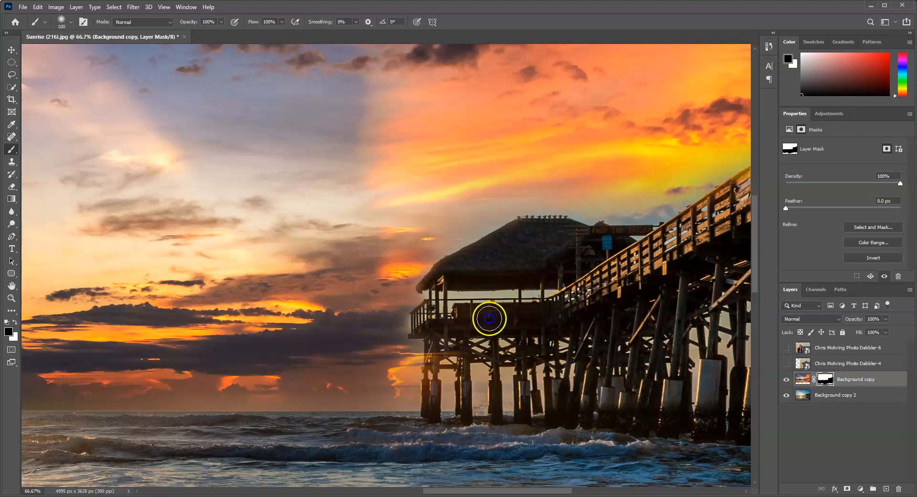
{"action": "left_click", "coordinate": [612, 320]}
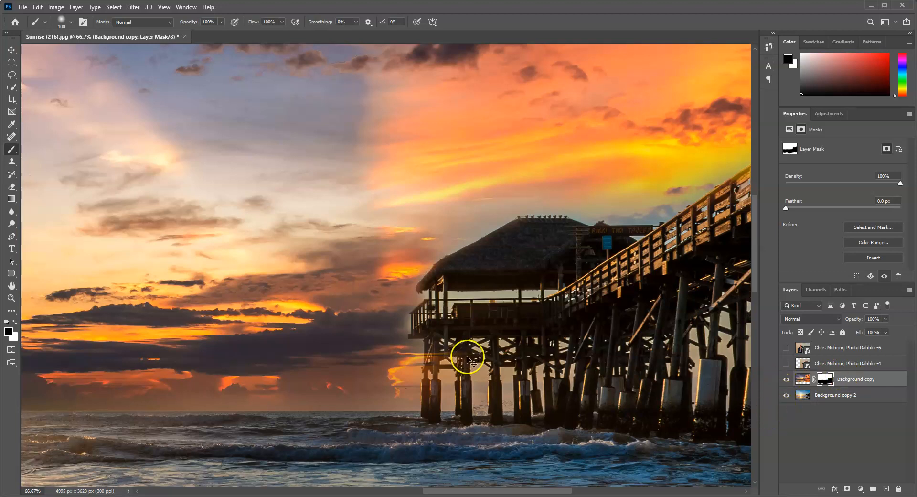
{"action": "key", "text": "ctrl+0"}
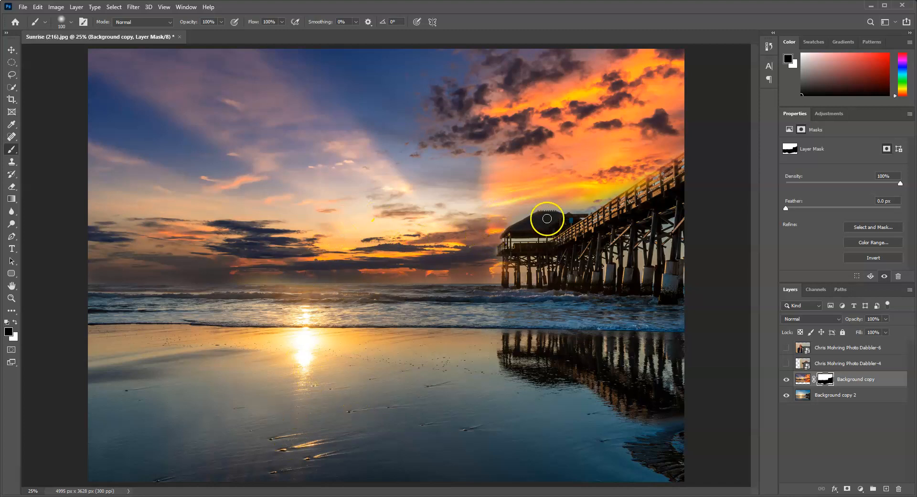
Compare the composite with the Background copy layer hidden, and again with its layer mask temporarily disabled.
{"action": "left_click", "coordinate": [786, 381]}
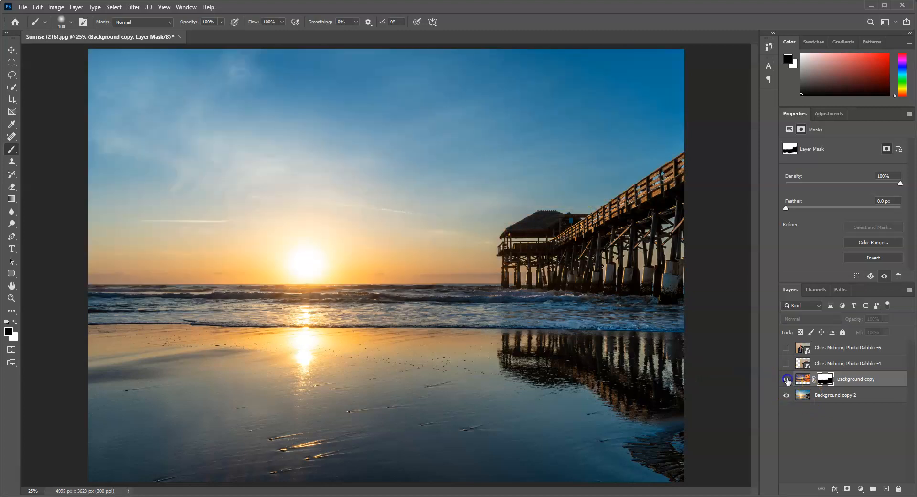
{"action": "left_click", "coordinate": [787, 379]}
{"action": "left_click_drag", "start_coordinate": [480, 191], "coordinate": [537, 169]}
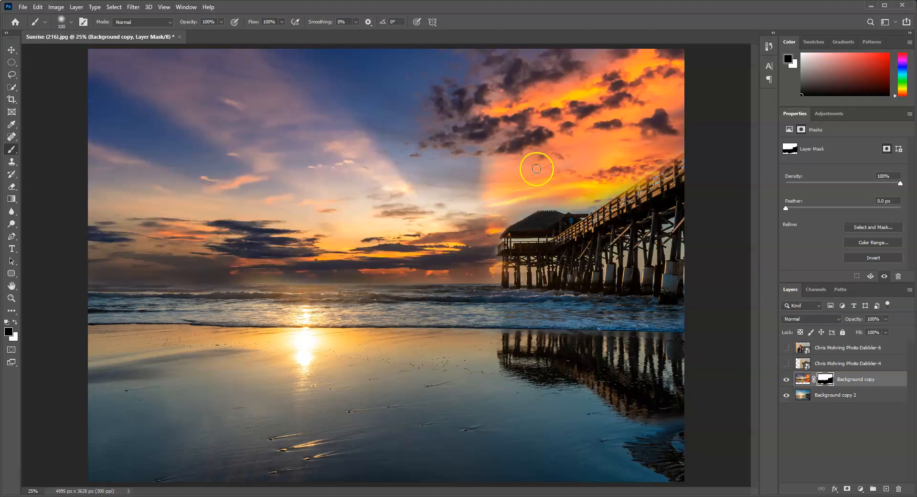
{"action": "left_click", "coordinate": [828, 380], "text": "shift"}
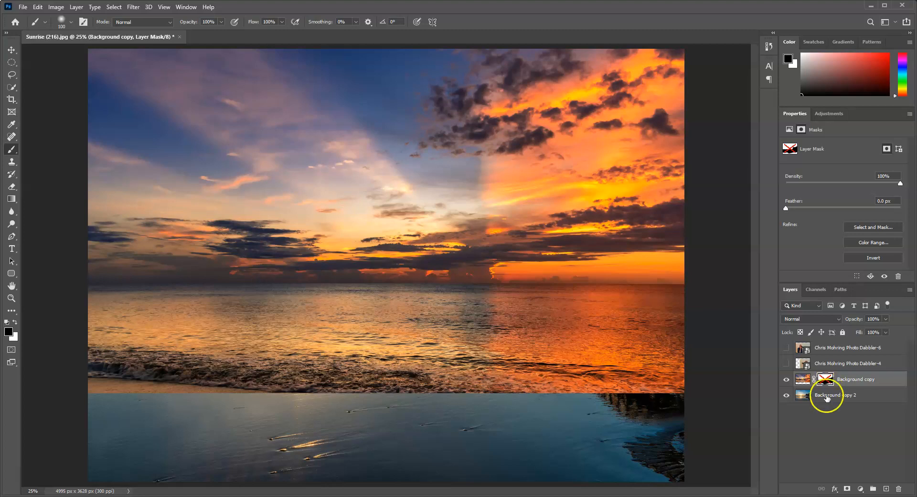
{"action": "left_click", "coordinate": [805, 382]}
{"action": "left_click", "coordinate": [830, 382], "text": "shift"}
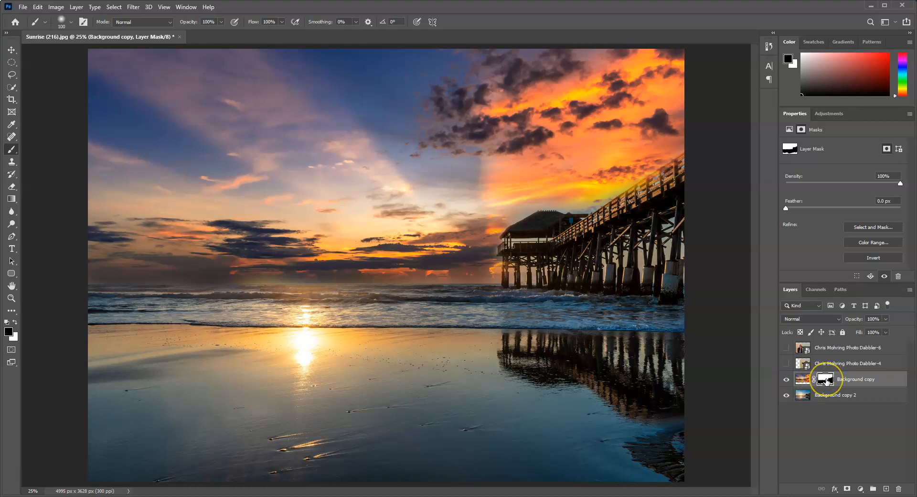
Examine the Background copy layer mask on its own in black and white, and return to the image view.
{"action": "left_click", "coordinate": [824, 381]}
{"action": "left_click", "coordinate": [824, 379], "text": "alt"}
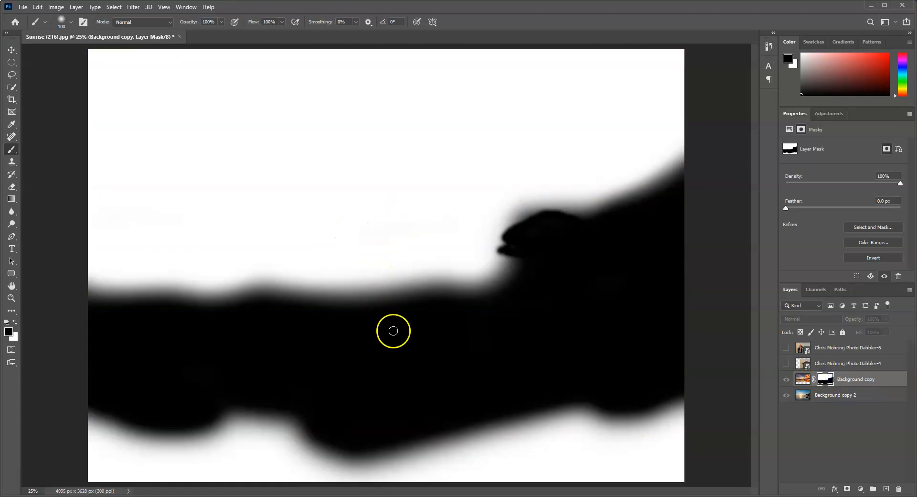
{"action": "left_click", "coordinate": [802, 379]}
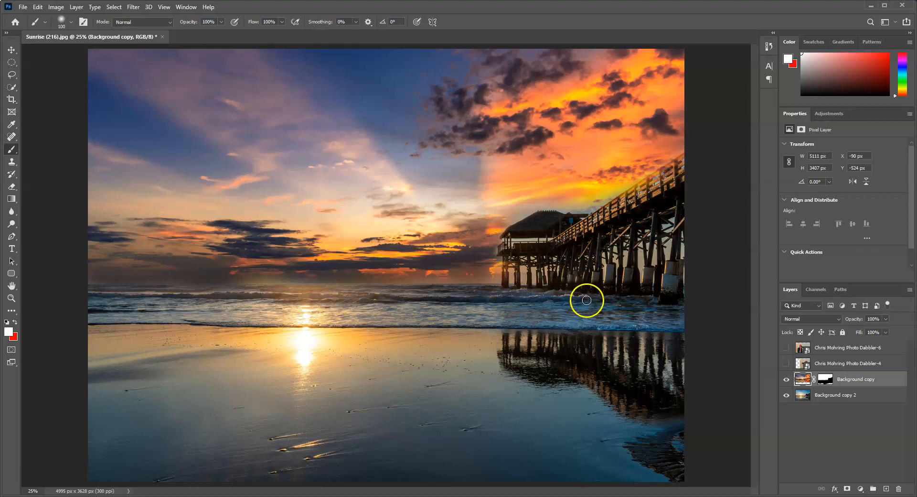
Paint black on the Background copy layer mask over the sky beside the pier hut, above the horizon clouds.
{"action": "left_click", "coordinate": [827, 380]}
{"action": "key", "text": "d"}
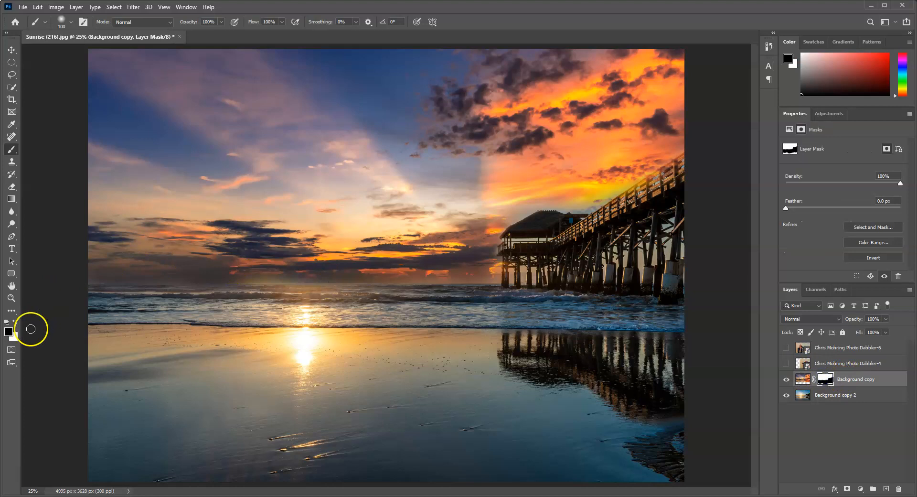
{"action": "left_click", "coordinate": [9, 331]}
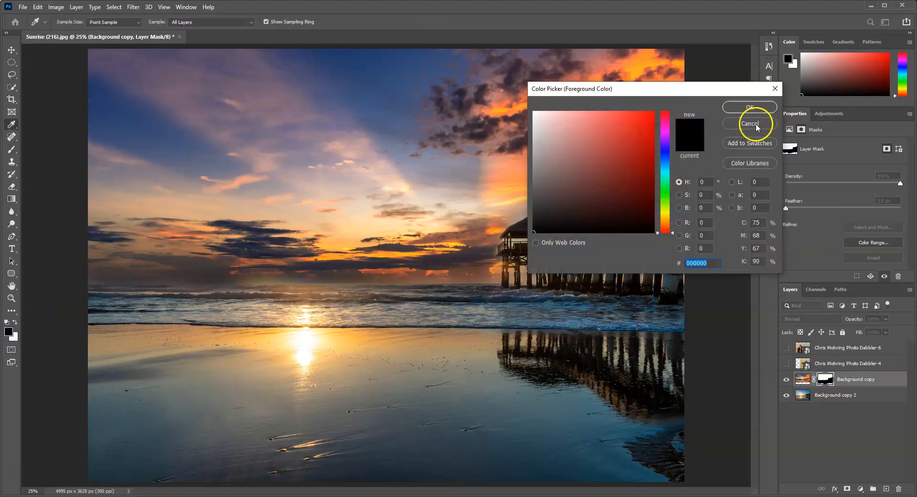
{"action": "left_click", "coordinate": [756, 125]}
{"action": "key", "text": "b"}
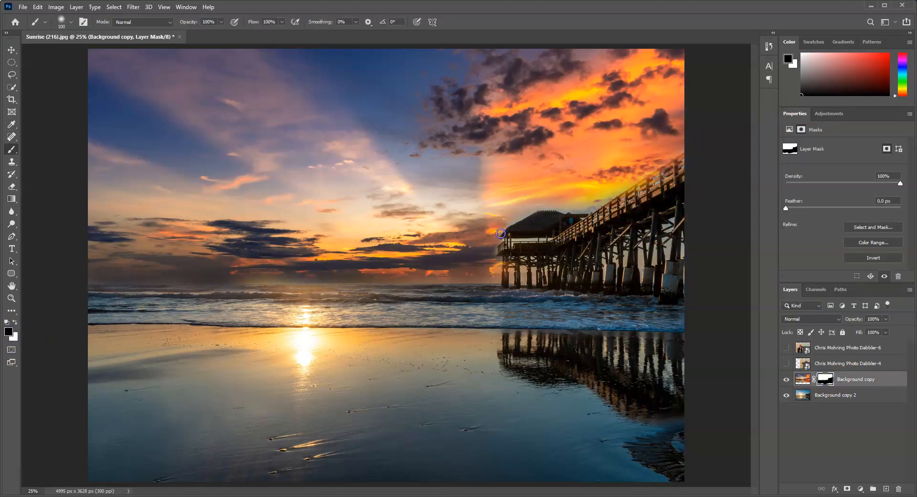
{"action": "left_click_drag", "start_coordinate": [502, 226], "coordinate": [494, 218]}
{"action": "mouse_move", "coordinate": [437, 239]}
{"action": "left_mouse_down"}
{"action": "mouse_move", "coordinate": [485, 210]}
{"action": "mouse_move", "coordinate": [400, 229]}
{"action": "mouse_move", "coordinate": [439, 208]}
{"action": "left_mouse_up"}
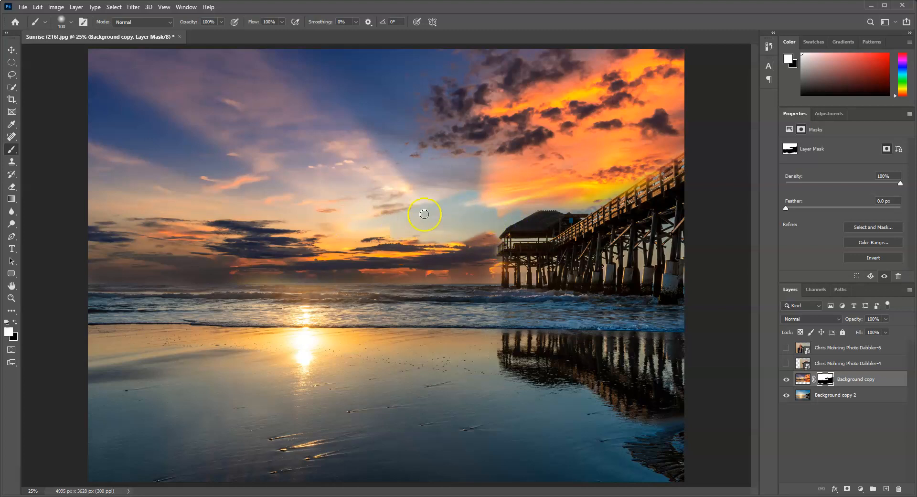
Paint white on the mask beside the pier hut to bring the sunset sky back.
{"action": "mouse_move", "coordinate": [461, 203]}
{"action": "left_mouse_down"}
{"action": "mouse_move", "coordinate": [373, 219]}
{"action": "mouse_move", "coordinate": [487, 200]}
{"action": "mouse_move", "coordinate": [469, 189]}
{"action": "left_mouse_up"}
{"action": "left_click_drag", "start_coordinate": [421, 218], "coordinate": [442, 219]}
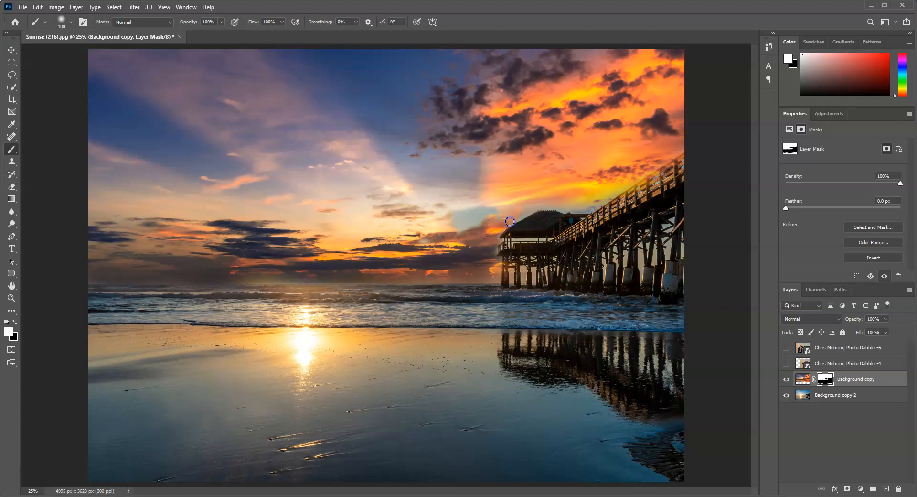
{"action": "left_click_drag", "start_coordinate": [512, 205], "coordinate": [472, 217]}
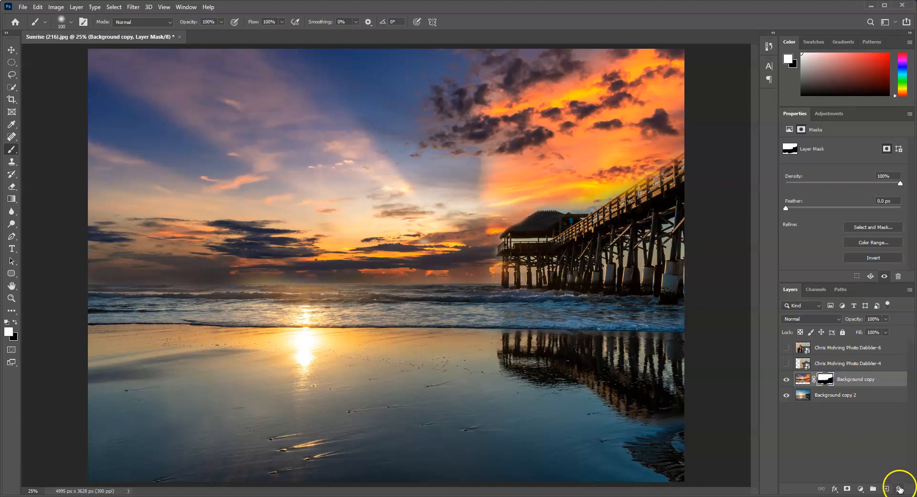
Delete the Background copy layer mask without applying it, and undo the deletion.
{"action": "left_click_drag", "start_coordinate": [825, 379], "coordinate": [898, 488]}
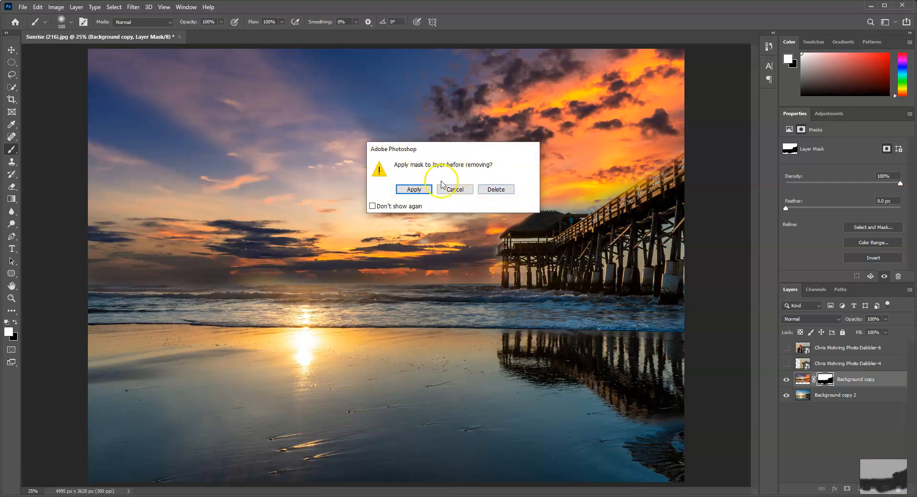
{"action": "left_click", "coordinate": [495, 190]}
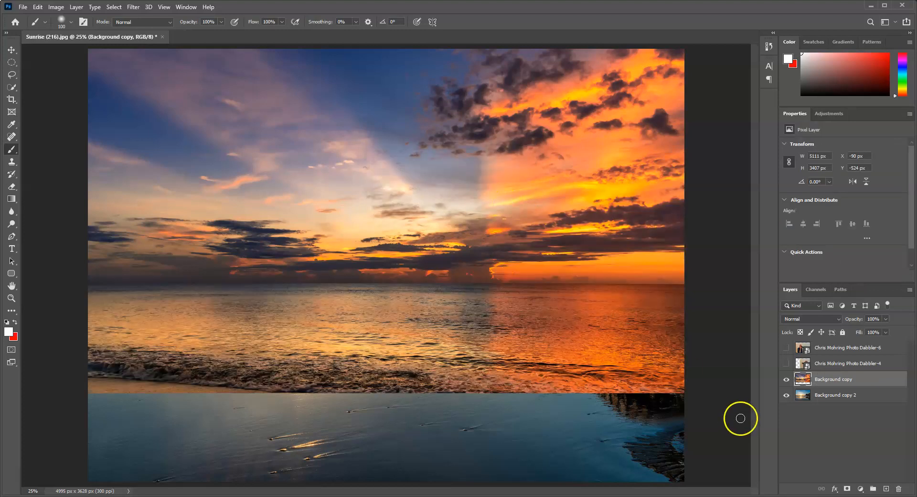
{"action": "key", "text": "ctrl+z"}
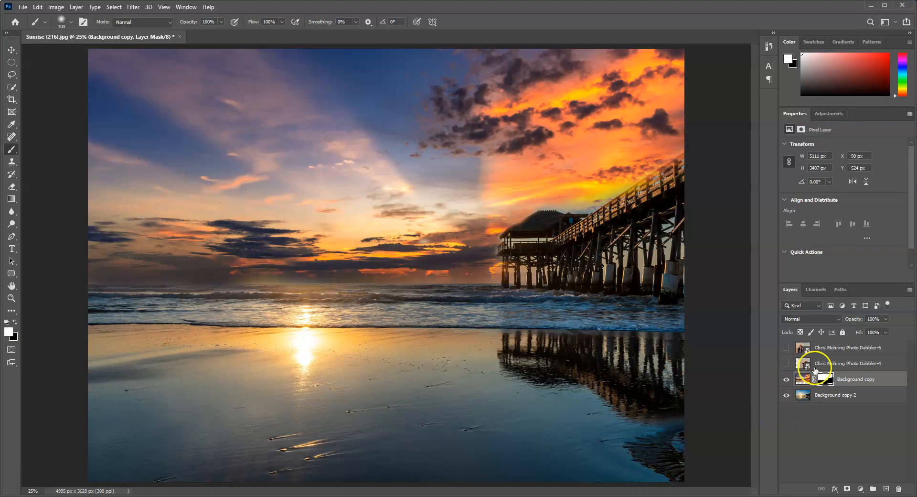
Apply the layer mask permanently to Background copy and check the cut-out pixels with Background copy 2 temporarily hidden.
{"action": "right_click", "coordinate": [826, 380]}
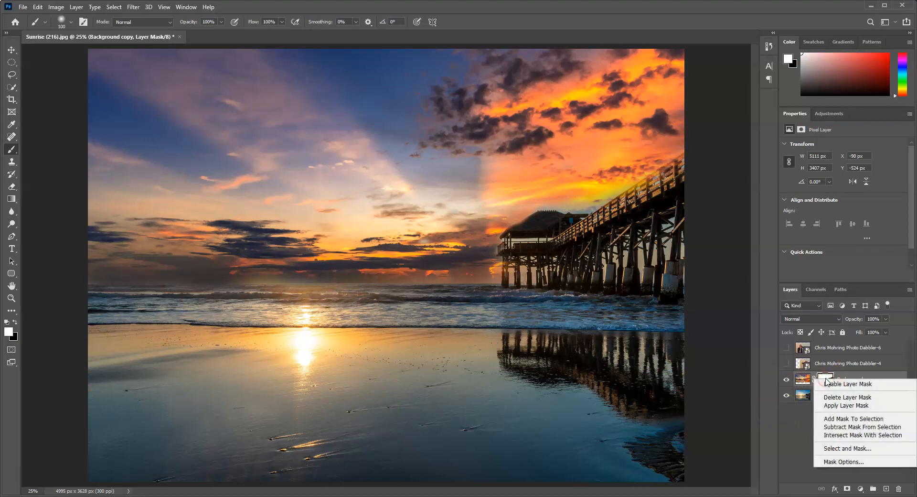
{"action": "left_click", "coordinate": [840, 406]}
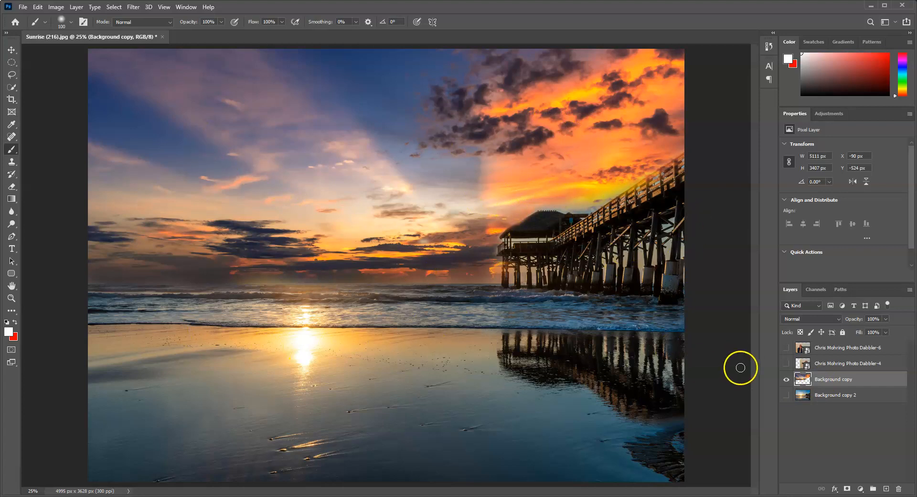
{"action": "left_click", "coordinate": [787, 394]}
{"action": "left_click", "coordinate": [787, 394]}
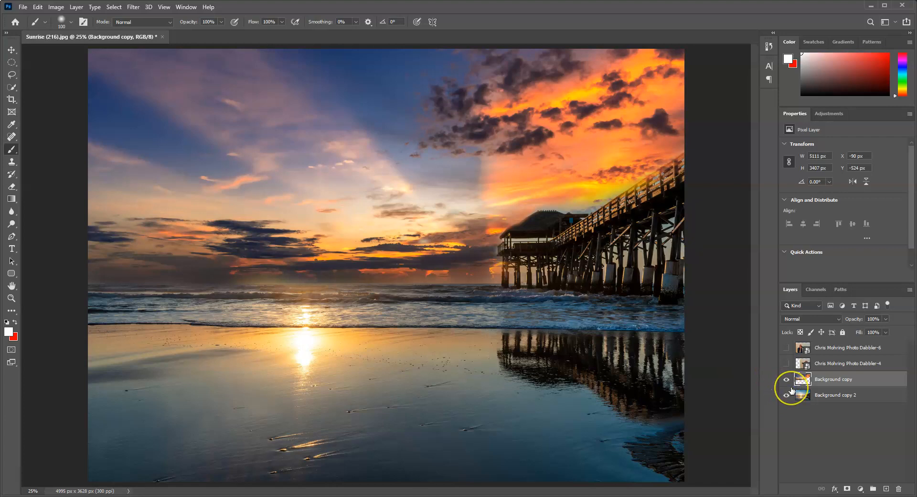
{"action": "left_click", "coordinate": [787, 395]}
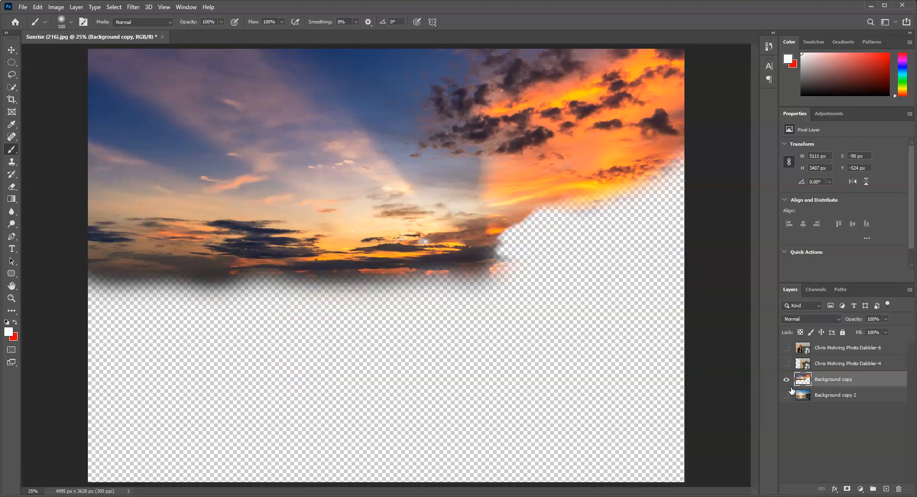
{"action": "left_click", "coordinate": [791, 390]}
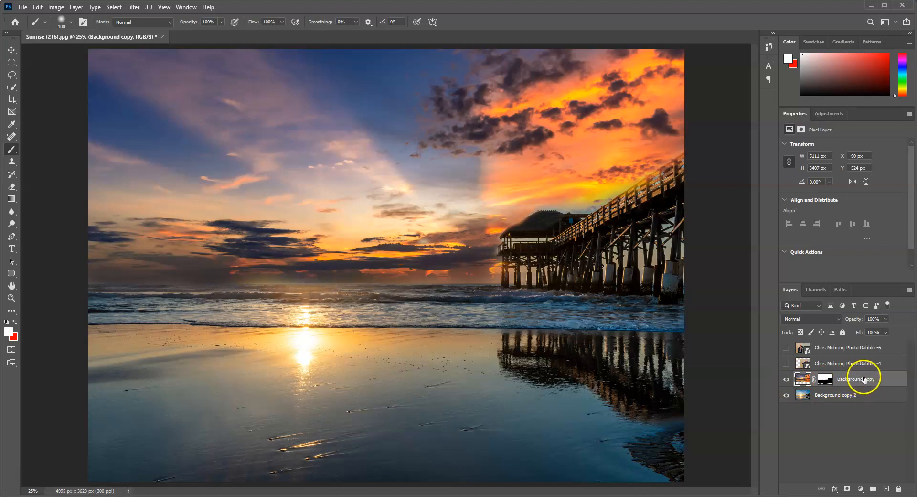
Delete the layer mask from the Background copy layer.
{"action": "left_click", "coordinate": [826, 379]}
{"action": "right_click", "coordinate": [826, 379]}
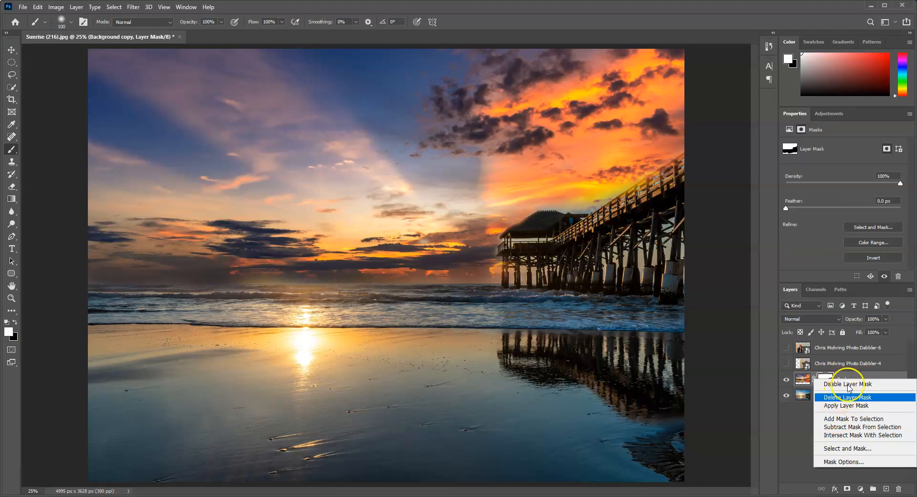
{"action": "left_click", "coordinate": [839, 397]}
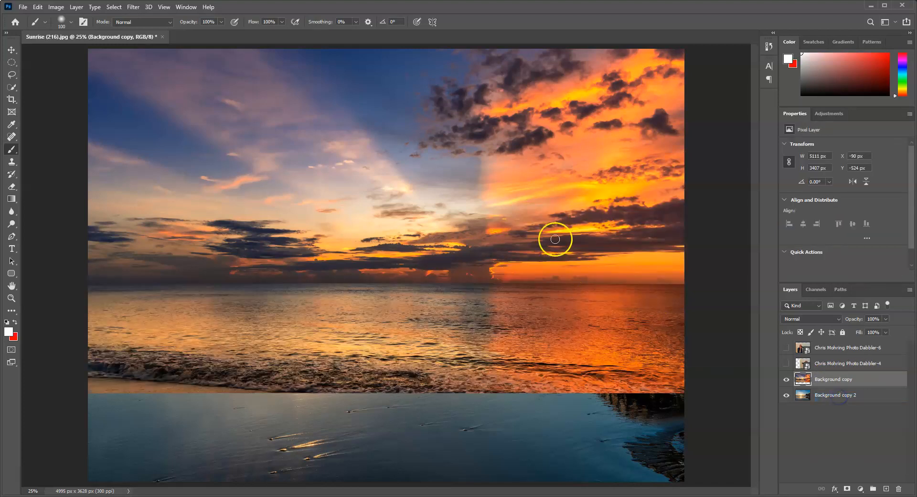
Hide the Background copy and Background copy 2 layers and show the Photo Dabbler-4 and Photo Dabbler-6 layers.
{"action": "left_click", "coordinate": [787, 380]}
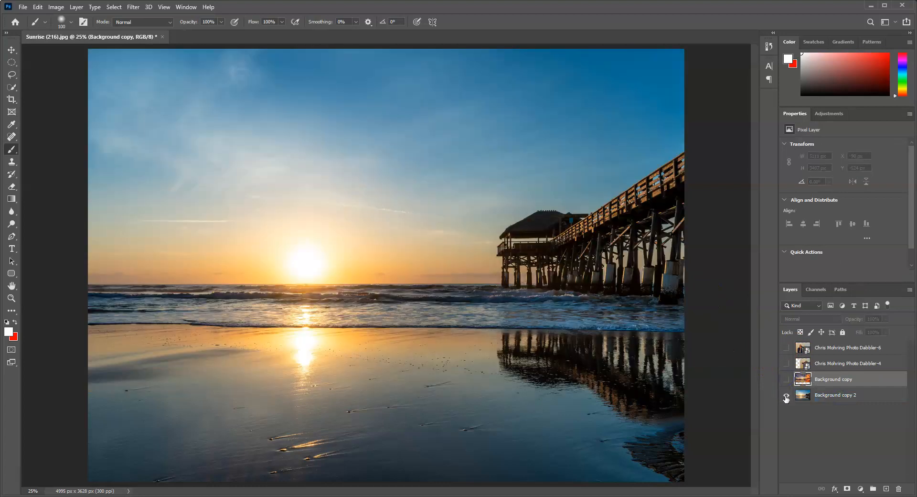
{"action": "left_click", "coordinate": [787, 395]}
{"action": "left_click", "coordinate": [786, 363]}
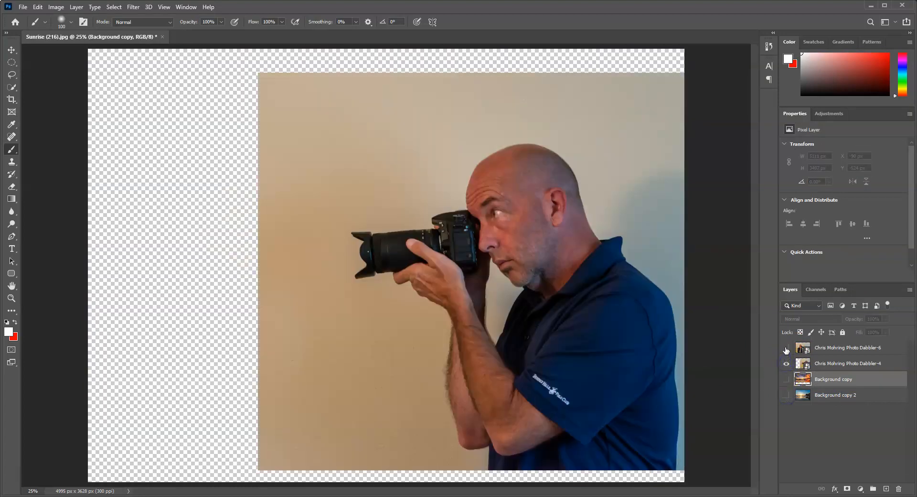
{"action": "left_click", "coordinate": [786, 348]}
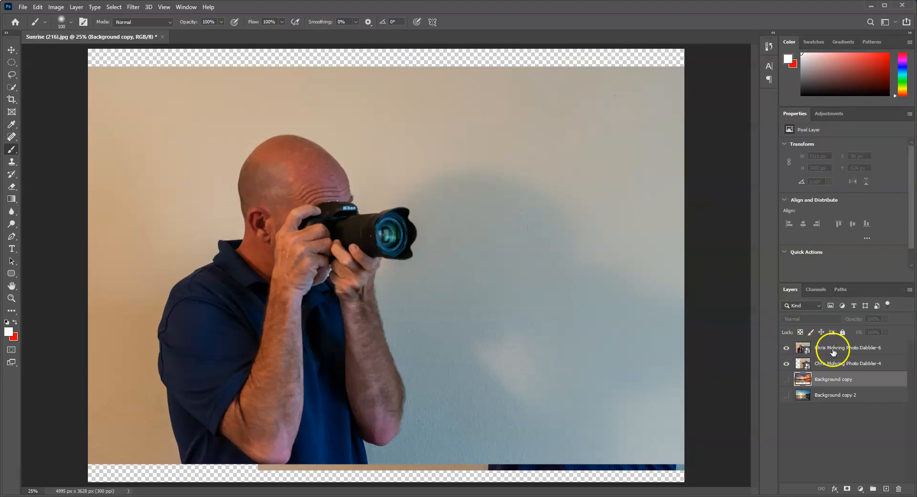
Add a white layer mask to the Photo Dabbler-6 layer and make black the foreground colour.
{"action": "left_click", "coordinate": [827, 350]}
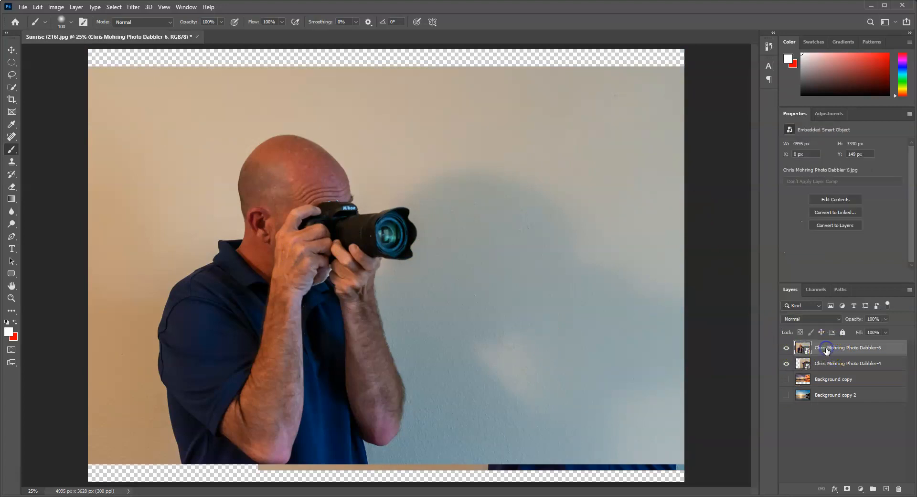
{"action": "left_click", "coordinate": [847, 489]}
{"action": "left_click", "coordinate": [15, 322]}
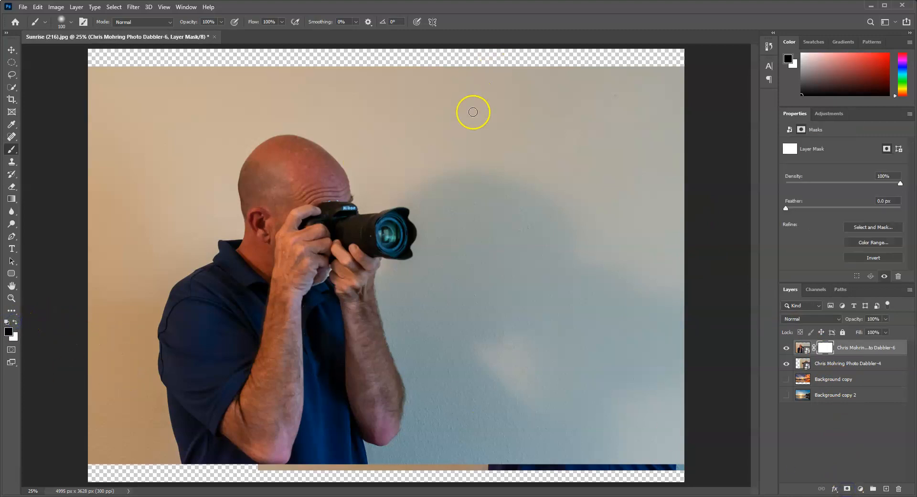
Paint black on the mask with a size 700 brush to reveal the second photographer, and restore the upper-left wall in white.
{"action": "key", "text": "bracketright"}
{"action": "key", "text": "bracketright"}
{"action": "key", "text": "bracketright"}
{"action": "key", "text": "bracketright"}
{"action": "key", "text": "bracketright"}
{"action": "key", "text": "bracketright"}
{"action": "key", "text": "bracketright"}
{"action": "key", "text": "bracketright"}
{"action": "key", "text": "bracketright"}
{"action": "mouse_move", "coordinate": [581, 107]}
{"action": "left_mouse_down"}
{"action": "mouse_move", "coordinate": [472, 104]}
{"action": "mouse_move", "coordinate": [593, 120]}
{"action": "mouse_move", "coordinate": [528, 162]}
{"action": "mouse_move", "coordinate": [505, 223]}
{"action": "mouse_move", "coordinate": [483, 229]}
{"action": "mouse_move", "coordinate": [482, 219]}
{"action": "mouse_move", "coordinate": [450, 282]}
{"action": "mouse_move", "coordinate": [568, 293]}
{"action": "mouse_move", "coordinate": [650, 209]}
{"action": "mouse_move", "coordinate": [551, 254]}
{"action": "mouse_move", "coordinate": [537, 235]}
{"action": "mouse_move", "coordinate": [555, 211]}
{"action": "mouse_move", "coordinate": [653, 170]}
{"action": "mouse_move", "coordinate": [639, 206]}
{"action": "mouse_move", "coordinate": [664, 250]}
{"action": "mouse_move", "coordinate": [607, 326]}
{"action": "mouse_move", "coordinate": [456, 331]}
{"action": "mouse_move", "coordinate": [447, 413]}
{"action": "mouse_move", "coordinate": [432, 339]}
{"action": "mouse_move", "coordinate": [409, 308]}
{"action": "mouse_move", "coordinate": [431, 365]}
{"action": "mouse_move", "coordinate": [432, 433]}
{"action": "mouse_move", "coordinate": [637, 386]}
{"action": "mouse_move", "coordinate": [600, 411]}
{"action": "mouse_move", "coordinate": [656, 398]}
{"action": "mouse_move", "coordinate": [644, 340]}
{"action": "mouse_move", "coordinate": [556, 377]}
{"action": "mouse_move", "coordinate": [494, 357]}
{"action": "mouse_move", "coordinate": [625, 224]}
{"action": "mouse_move", "coordinate": [533, 346]}
{"action": "mouse_move", "coordinate": [607, 129]}
{"action": "mouse_move", "coordinate": [384, 96]}
{"action": "mouse_move", "coordinate": [467, 97]}
{"action": "mouse_move", "coordinate": [405, 75]}
{"action": "mouse_move", "coordinate": [440, 76]}
{"action": "mouse_move", "coordinate": [98, 43]}
{"action": "left_mouse_up"}
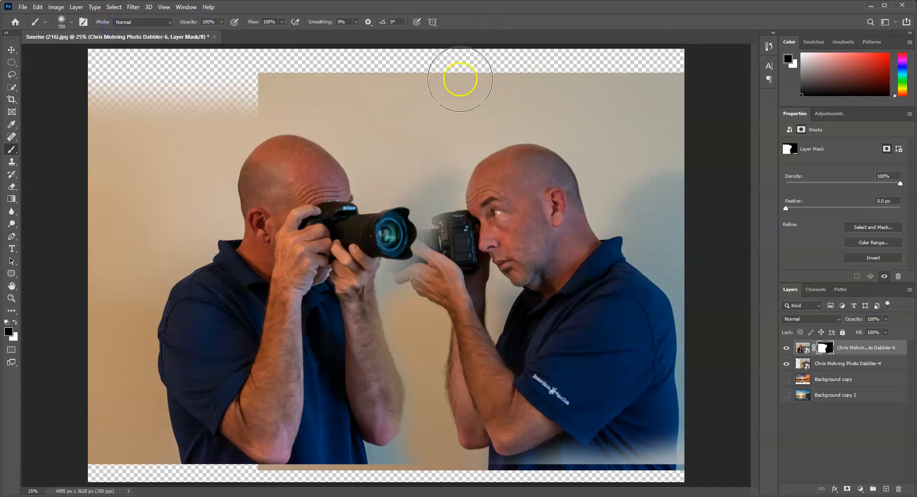
{"action": "key", "text": "x"}
{"action": "mouse_move", "coordinate": [127, 86]}
{"action": "left_mouse_down"}
{"action": "mouse_move", "coordinate": [251, 81]}
{"action": "mouse_move", "coordinate": [203, 91]}
{"action": "mouse_move", "coordinate": [238, 84]}
{"action": "mouse_move", "coordinate": [88, 88]}
{"action": "mouse_move", "coordinate": [185, 84]}
{"action": "left_mouse_up"}
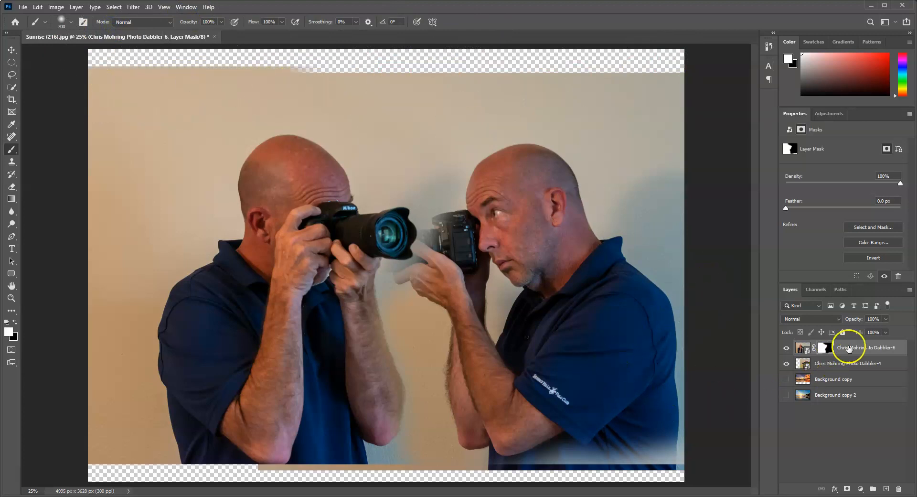
Move the Photo Dabbler-4 layer with Free Transform to X 2079 px, Y 149 px, separating the two photographers.
{"action": "left_click", "coordinate": [841, 351]}
{"action": "left_click", "coordinate": [834, 366]}
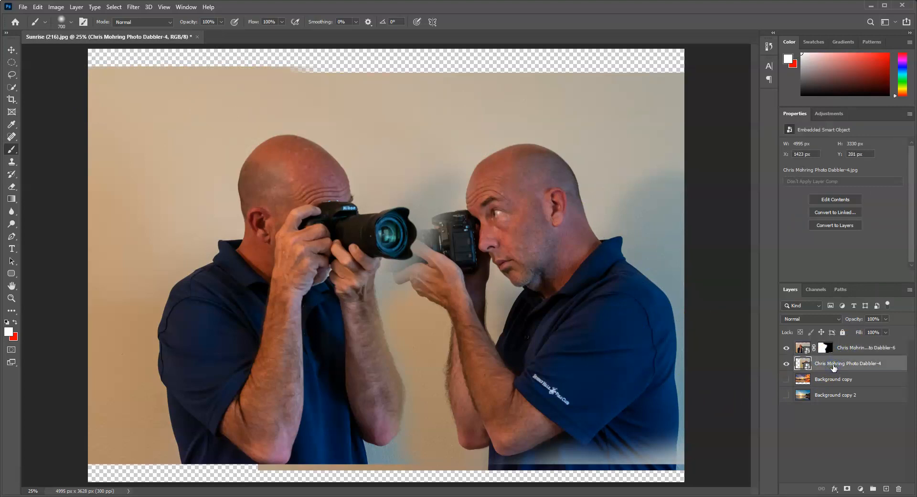
{"action": "key", "text": "ctrl+t"}
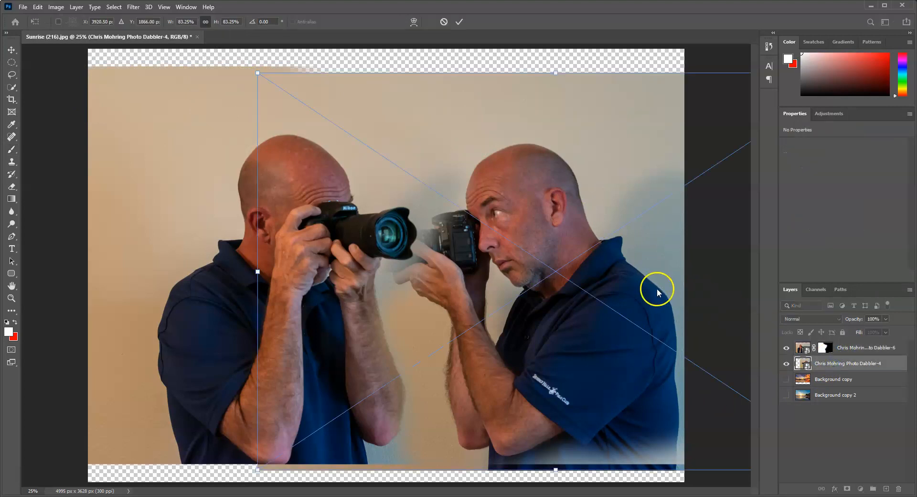
{"action": "left_click_drag", "start_coordinate": [538, 263], "coordinate": [603, 255]}
{"action": "key", "text": "Return"}
{"action": "key", "text": "b"}
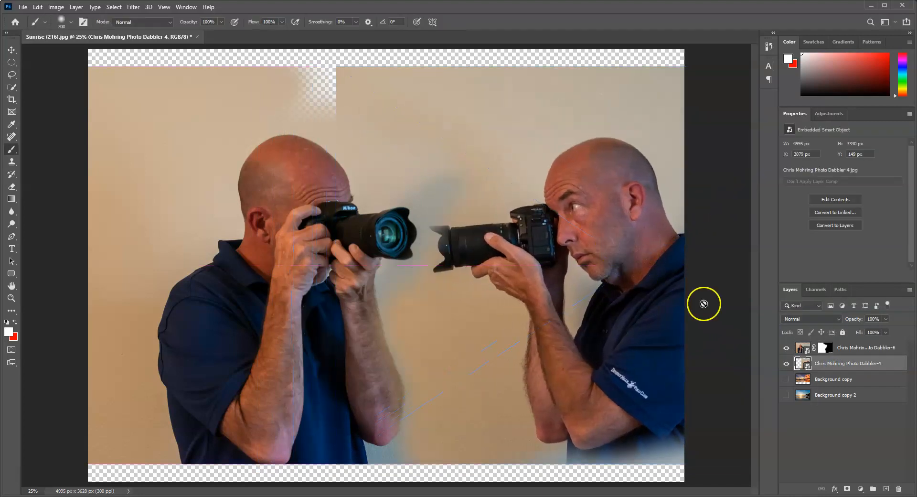
Paint white on the Photo Dabbler-6 mask over the transparent gap in the upper wall and the wall between the photographers.
{"action": "left_click", "coordinate": [826, 351]}
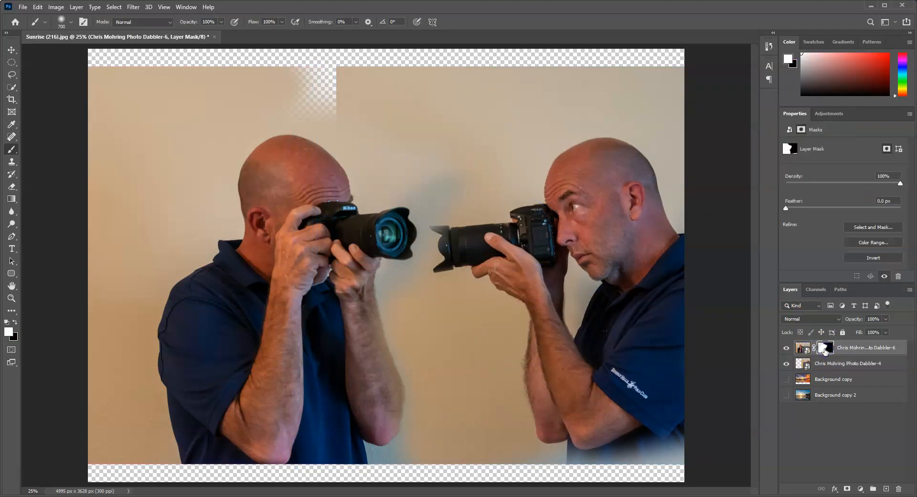
{"action": "mouse_move", "coordinate": [334, 119]}
{"action": "left_mouse_down"}
{"action": "mouse_move", "coordinate": [337, 95]}
{"action": "mouse_move", "coordinate": [376, 89]}
{"action": "mouse_move", "coordinate": [359, 101]}
{"action": "mouse_move", "coordinate": [432, 123]}
{"action": "mouse_move", "coordinate": [449, 172]}
{"action": "left_mouse_up"}
{"action": "left_click_drag", "start_coordinate": [289, 84], "coordinate": [335, 71]}
{"action": "left_click_drag", "start_coordinate": [468, 63], "coordinate": [489, 74]}
{"action": "left_click", "coordinate": [206, 110]}
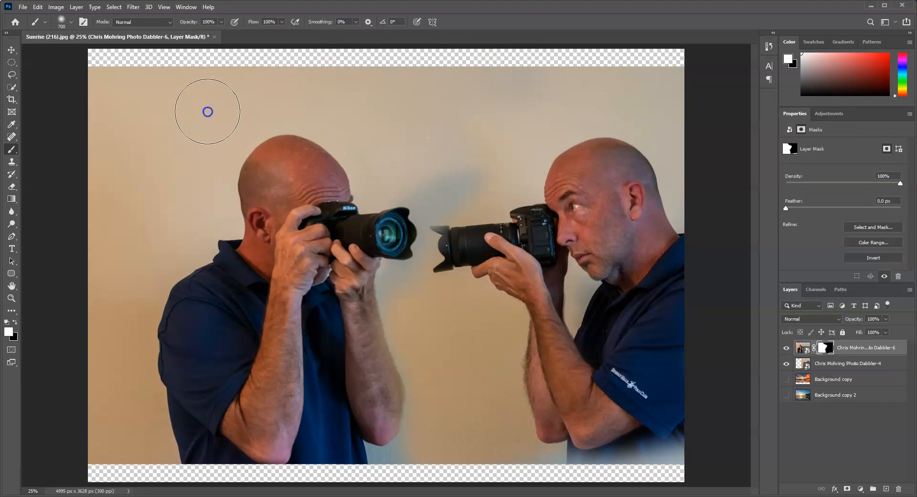
{"action": "mouse_move", "coordinate": [439, 168]}
{"action": "left_mouse_down"}
{"action": "mouse_move", "coordinate": [465, 180]}
{"action": "mouse_move", "coordinate": [496, 153]}
{"action": "left_mouse_up"}
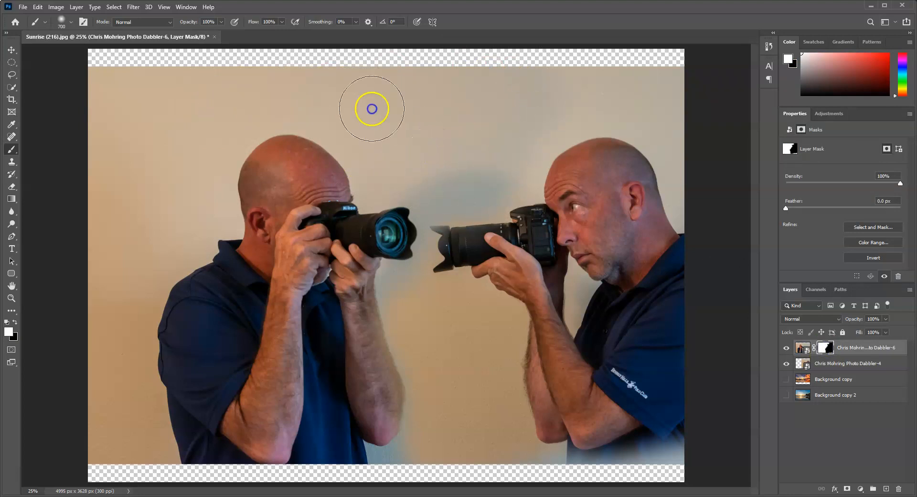
{"action": "left_click_drag", "start_coordinate": [428, 306], "coordinate": [455, 433]}
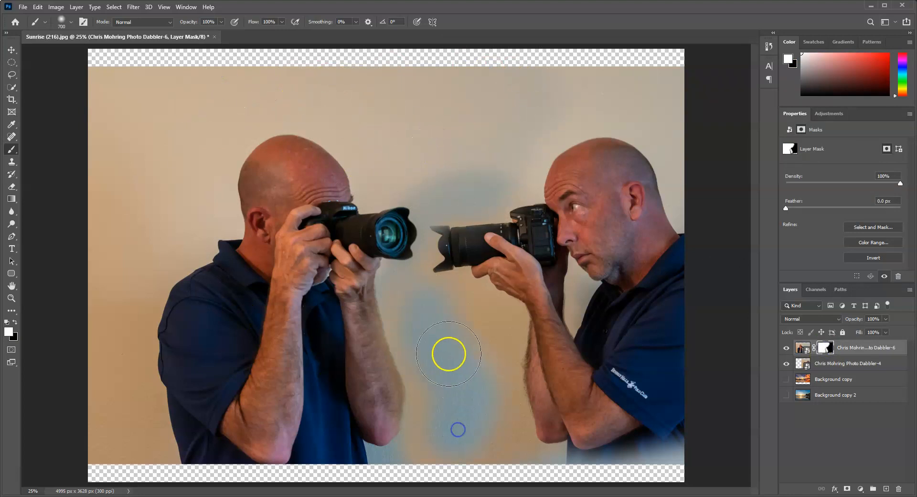
Paint black on the mask over the wall below the cameras and over the right-hand photographer's shirt.
{"action": "left_click_drag", "start_coordinate": [412, 317], "coordinate": [425, 320]}
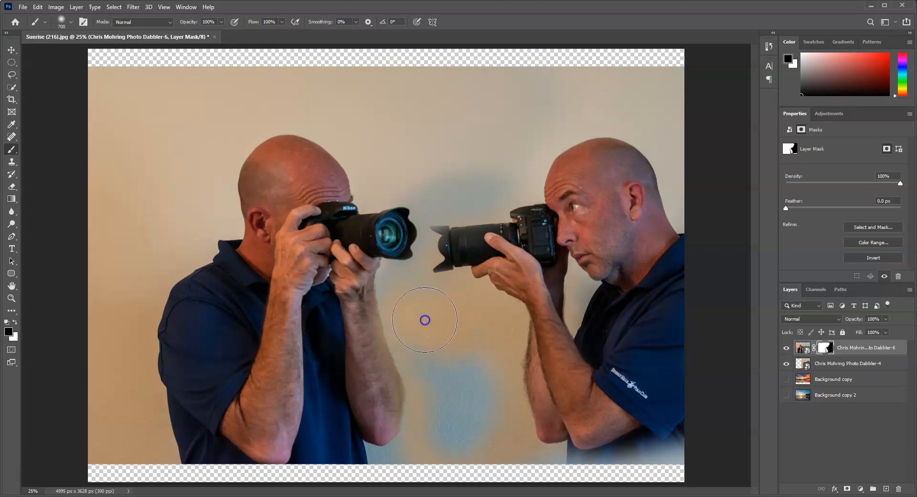
{"action": "mouse_move", "coordinate": [459, 394]}
{"action": "left_mouse_down"}
{"action": "mouse_move", "coordinate": [452, 457]}
{"action": "mouse_move", "coordinate": [413, 471]}
{"action": "mouse_move", "coordinate": [454, 459]}
{"action": "mouse_move", "coordinate": [632, 482]}
{"action": "mouse_move", "coordinate": [669, 475]}
{"action": "mouse_move", "coordinate": [696, 389]}
{"action": "left_mouse_up"}
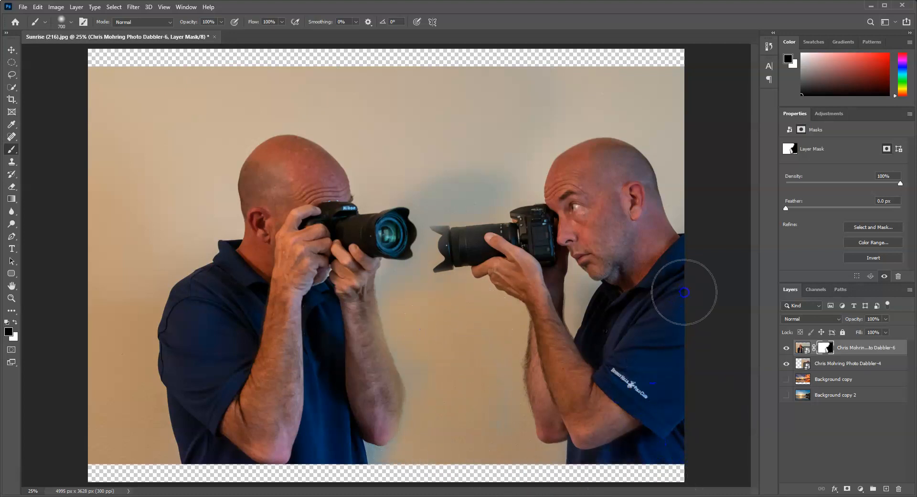
{"action": "mouse_move", "coordinate": [676, 201]}
{"action": "left_mouse_down"}
{"action": "mouse_move", "coordinate": [669, 257]}
{"action": "mouse_move", "coordinate": [624, 189]}
{"action": "mouse_move", "coordinate": [631, 183]}
{"action": "mouse_move", "coordinate": [604, 186]}
{"action": "mouse_move", "coordinate": [635, 327]}
{"action": "left_mouse_up"}
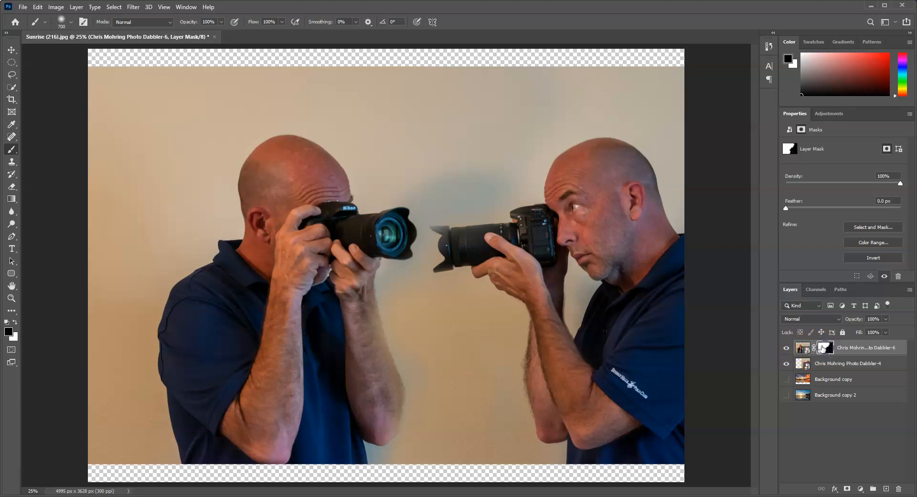
Target the Photo Dabbler-6 layer's image instead of its mask, and show the Background copy layer.
{"action": "left_click", "coordinate": [802, 348]}
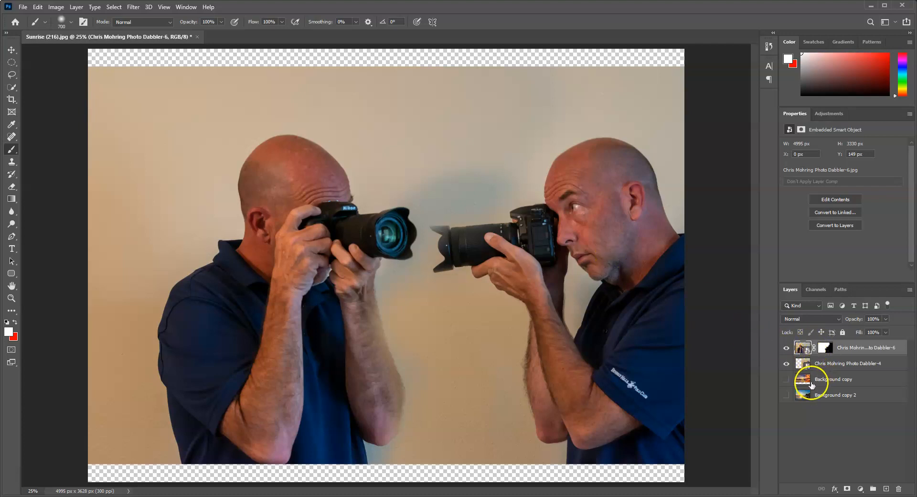
{"action": "left_click_drag", "start_coordinate": [778, 377], "coordinate": [780, 377]}
{"action": "left_click", "coordinate": [788, 379]}
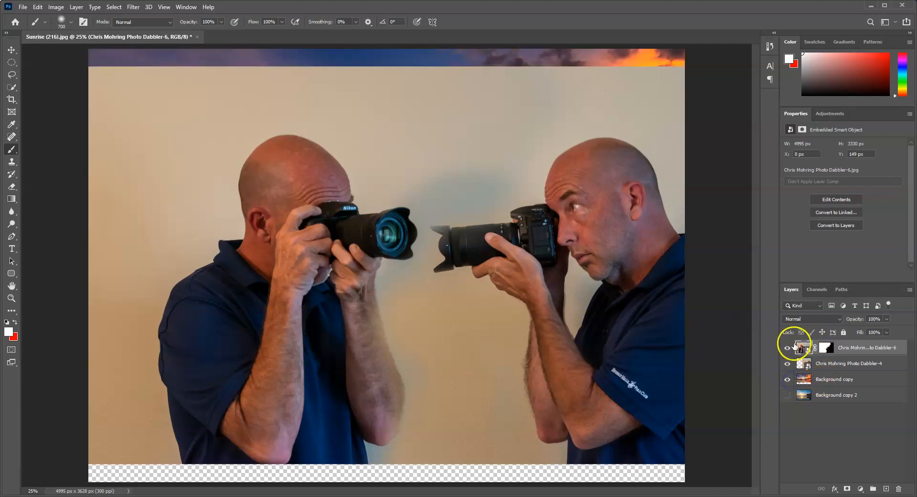
Hide the Photo Dabbler-6 and Photo Dabbler-4 layers and add a layer mask to the Background copy layer.
{"action": "left_click", "coordinate": [787, 347]}
{"action": "left_click", "coordinate": [788, 363]}
{"action": "left_click", "coordinate": [834, 379]}
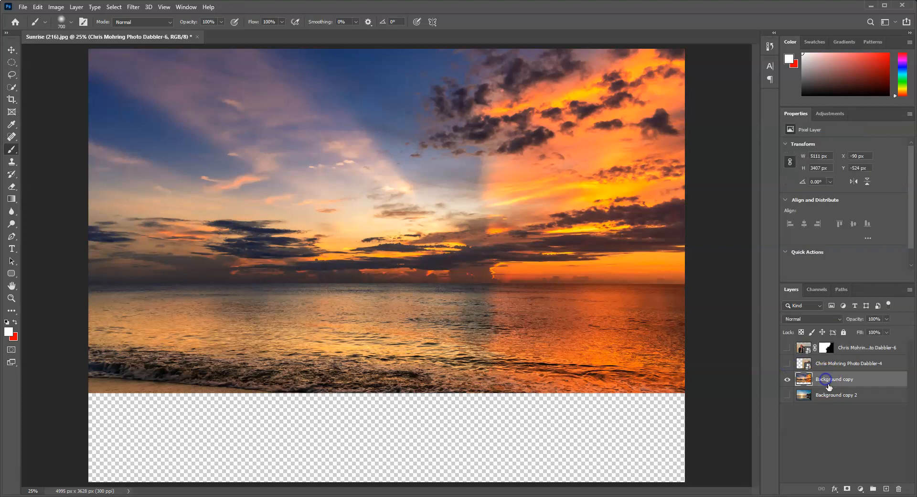
{"action": "left_click", "coordinate": [848, 488]}
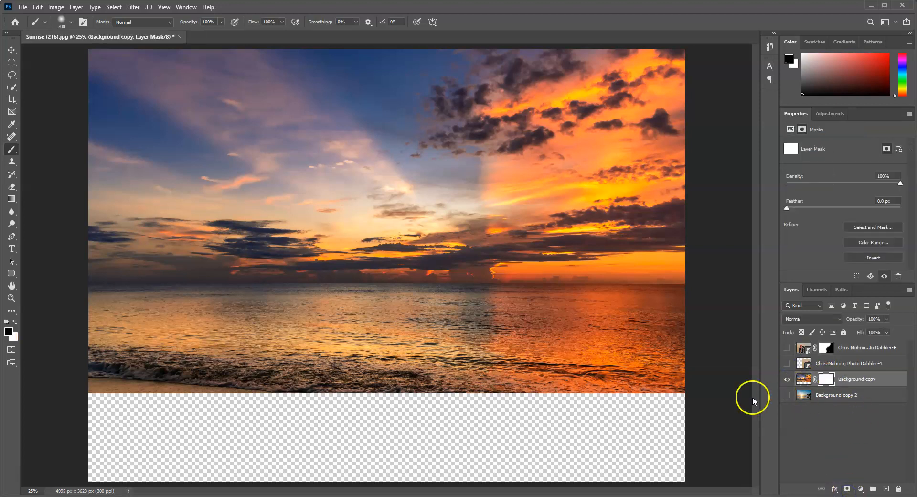
Try painting black on the Background copy mask over the central sky and horizon, and white on the layer's image around that area.
{"action": "mouse_move", "coordinate": [363, 205]}
{"action": "left_mouse_down"}
{"action": "mouse_move", "coordinate": [422, 195]}
{"action": "mouse_move", "coordinate": [401, 243]}
{"action": "mouse_move", "coordinate": [512, 216]}
{"action": "left_mouse_up"}
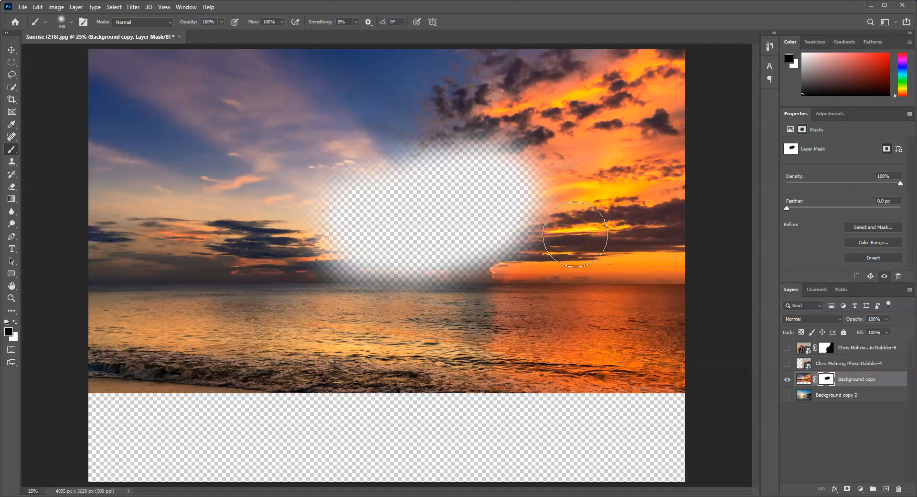
{"action": "mouse_move", "coordinate": [549, 237]}
{"action": "left_mouse_down"}
{"action": "mouse_move", "coordinate": [492, 266]}
{"action": "mouse_move", "coordinate": [501, 270]}
{"action": "left_mouse_up"}
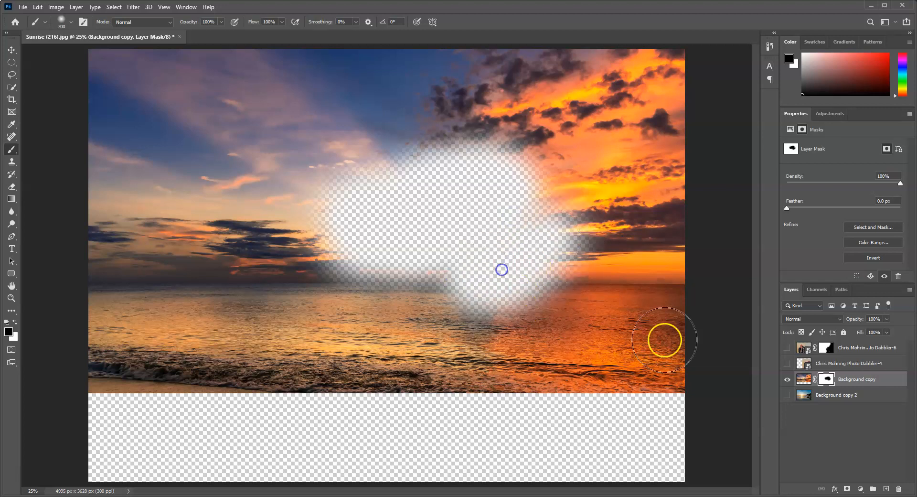
{"action": "left_click", "coordinate": [803, 380]}
{"action": "mouse_move", "coordinate": [561, 250]}
{"action": "left_mouse_down"}
{"action": "mouse_move", "coordinate": [659, 159]}
{"action": "mouse_move", "coordinate": [555, 201]}
{"action": "mouse_move", "coordinate": [354, 211]}
{"action": "mouse_move", "coordinate": [313, 202]}
{"action": "mouse_move", "coordinate": [609, 127]}
{"action": "mouse_move", "coordinate": [322, 110]}
{"action": "mouse_move", "coordinate": [257, 133]}
{"action": "mouse_move", "coordinate": [505, 119]}
{"action": "mouse_move", "coordinate": [289, 148]}
{"action": "mouse_move", "coordinate": [320, 133]}
{"action": "mouse_move", "coordinate": [365, 142]}
{"action": "mouse_move", "coordinate": [273, 216]}
{"action": "mouse_move", "coordinate": [577, 206]}
{"action": "mouse_move", "coordinate": [235, 212]}
{"action": "mouse_move", "coordinate": [511, 206]}
{"action": "mouse_move", "coordinate": [326, 241]}
{"action": "mouse_move", "coordinate": [482, 331]}
{"action": "mouse_move", "coordinate": [375, 294]}
{"action": "mouse_move", "coordinate": [483, 315]}
{"action": "mouse_move", "coordinate": [508, 302]}
{"action": "left_mouse_up"}
{"action": "mouse_move", "coordinate": [550, 363]}
{"action": "left_mouse_down"}
{"action": "mouse_move", "coordinate": [530, 353]}
{"action": "mouse_move", "coordinate": [631, 234]}
{"action": "mouse_move", "coordinate": [446, 340]}
{"action": "mouse_move", "coordinate": [608, 288]}
{"action": "mouse_move", "coordinate": [588, 318]}
{"action": "mouse_move", "coordinate": [615, 288]}
{"action": "mouse_move", "coordinate": [641, 312]}
{"action": "left_mouse_up"}
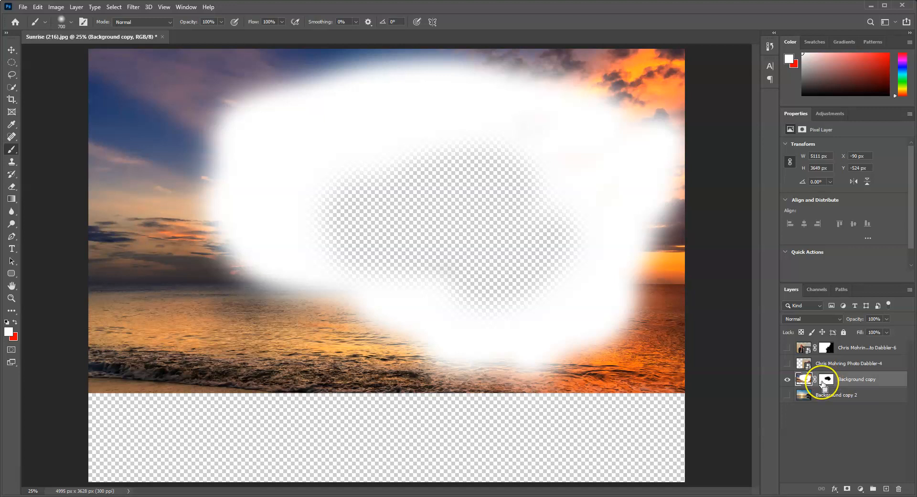
Undo the brush strokes on the Background copy layer's image and mask.
{"action": "key", "text": "ctrl+z"}
{"action": "key", "text": "ctrl+z"}
{"action": "key", "text": "ctrl+z"}
{"action": "key", "text": "ctrl+z"}
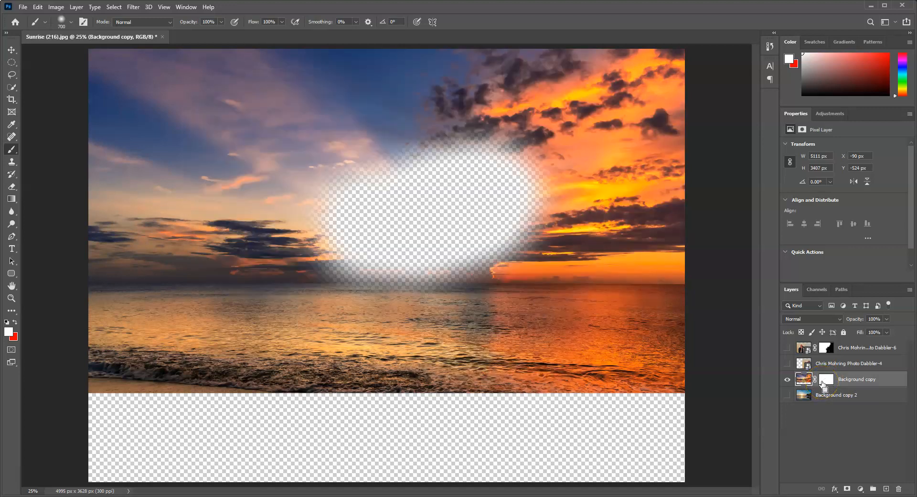
Show the Background copy 2 layer and paint black on the Background copy mask from the central horizon to the right edge, revealing the pier.
{"action": "left_click", "coordinate": [824, 381]}
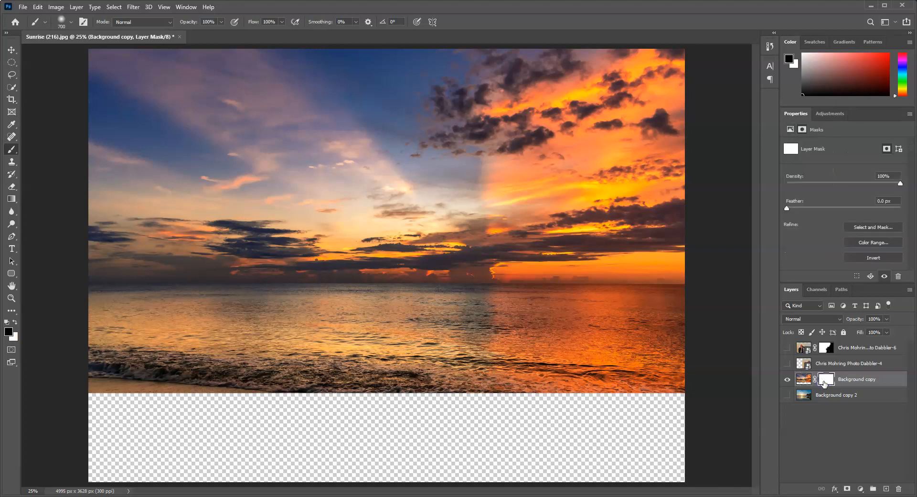
{"action": "left_click", "coordinate": [787, 395]}
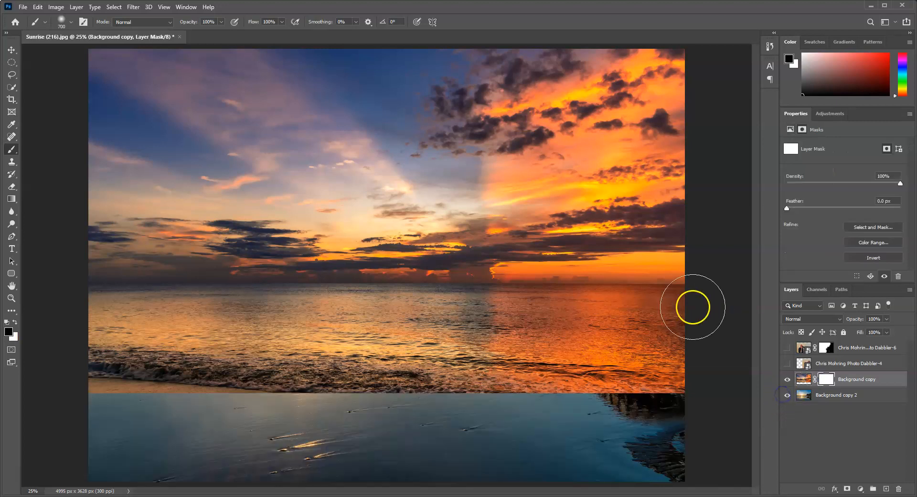
{"action": "mouse_move", "coordinate": [485, 254]}
{"action": "left_mouse_down"}
{"action": "mouse_move", "coordinate": [555, 237]}
{"action": "mouse_move", "coordinate": [560, 295]}
{"action": "mouse_move", "coordinate": [648, 262]}
{"action": "mouse_move", "coordinate": [640, 237]}
{"action": "mouse_move", "coordinate": [666, 268]}
{"action": "mouse_move", "coordinate": [662, 287]}
{"action": "mouse_move", "coordinate": [707, 327]}
{"action": "left_mouse_up"}
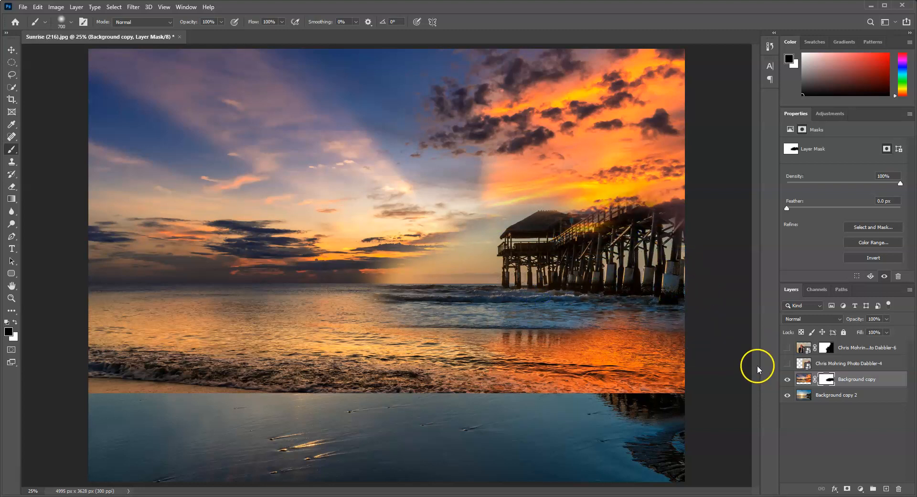
{"action": "left_click", "coordinate": [804, 379]}
{"action": "mouse_move", "coordinate": [563, 252]}
{"action": "left_mouse_down"}
{"action": "mouse_move", "coordinate": [521, 248]}
{"action": "mouse_move", "coordinate": [418, 287]}
{"action": "mouse_move", "coordinate": [512, 229]}
{"action": "mouse_move", "coordinate": [410, 242]}
{"action": "mouse_move", "coordinate": [375, 287]}
{"action": "mouse_move", "coordinate": [649, 359]}
{"action": "mouse_move", "coordinate": [767, 357]}
{"action": "left_mouse_up"}
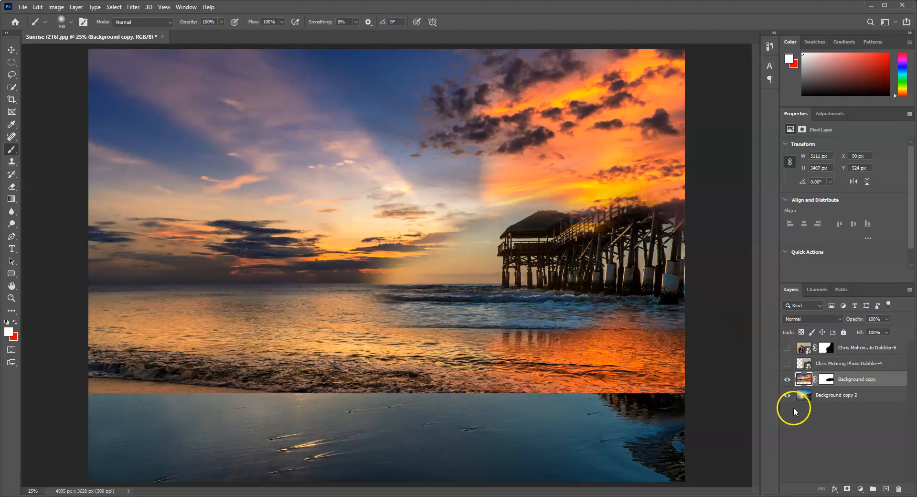
{"action": "left_click", "coordinate": [821, 381]}
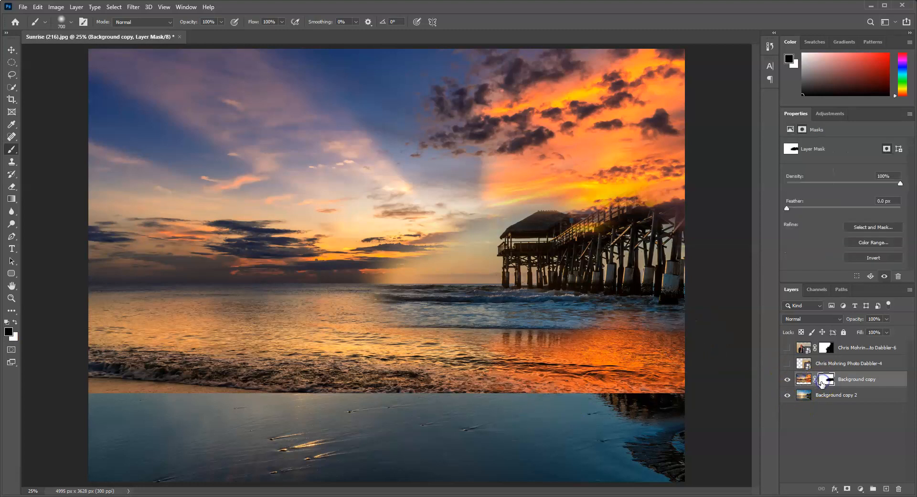
Refine the Background copy mask, painting white to restore the sunset around the pier and the water below, and black over the pier's railing and posts.
{"action": "mouse_move", "coordinate": [509, 171]}
{"action": "left_mouse_down"}
{"action": "mouse_move", "coordinate": [588, 248]}
{"action": "mouse_move", "coordinate": [681, 219]}
{"action": "mouse_move", "coordinate": [655, 221]}
{"action": "mouse_move", "coordinate": [685, 208]}
{"action": "mouse_move", "coordinate": [653, 214]}
{"action": "mouse_move", "coordinate": [707, 181]}
{"action": "mouse_move", "coordinate": [672, 250]}
{"action": "mouse_move", "coordinate": [495, 289]}
{"action": "mouse_move", "coordinate": [423, 274]}
{"action": "mouse_move", "coordinate": [446, 253]}
{"action": "mouse_move", "coordinate": [363, 309]}
{"action": "mouse_move", "coordinate": [408, 296]}
{"action": "mouse_move", "coordinate": [434, 252]}
{"action": "mouse_move", "coordinate": [450, 250]}
{"action": "mouse_move", "coordinate": [469, 287]}
{"action": "mouse_move", "coordinate": [462, 246]}
{"action": "mouse_move", "coordinate": [468, 258]}
{"action": "mouse_move", "coordinate": [403, 259]}
{"action": "mouse_move", "coordinate": [474, 225]}
{"action": "mouse_move", "coordinate": [508, 184]}
{"action": "mouse_move", "coordinate": [673, 124]}
{"action": "left_mouse_up"}
{"action": "left_click_drag", "start_coordinate": [608, 329], "coordinate": [411, 316]}
{"action": "left_click_drag", "start_coordinate": [583, 297], "coordinate": [700, 329]}
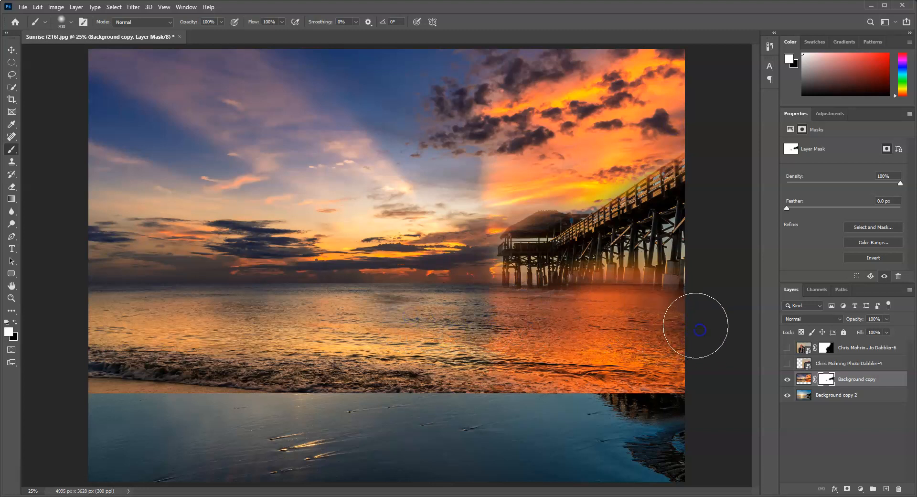
{"action": "mouse_move", "coordinate": [651, 279]}
{"action": "left_mouse_down"}
{"action": "mouse_move", "coordinate": [596, 254]}
{"action": "mouse_move", "coordinate": [668, 242]}
{"action": "left_mouse_up"}
{"action": "mouse_move", "coordinate": [610, 263]}
{"action": "left_mouse_down"}
{"action": "mouse_move", "coordinate": [698, 240]}
{"action": "mouse_move", "coordinate": [553, 266]}
{"action": "mouse_move", "coordinate": [698, 248]}
{"action": "left_mouse_up"}
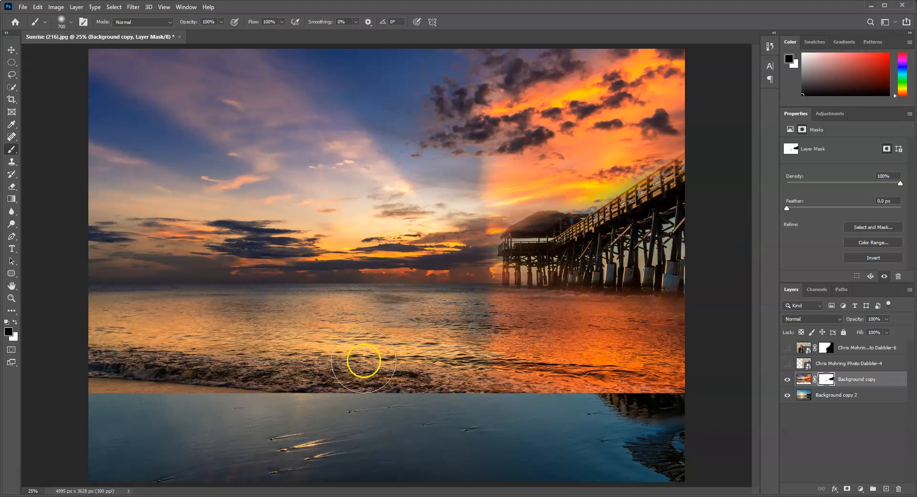